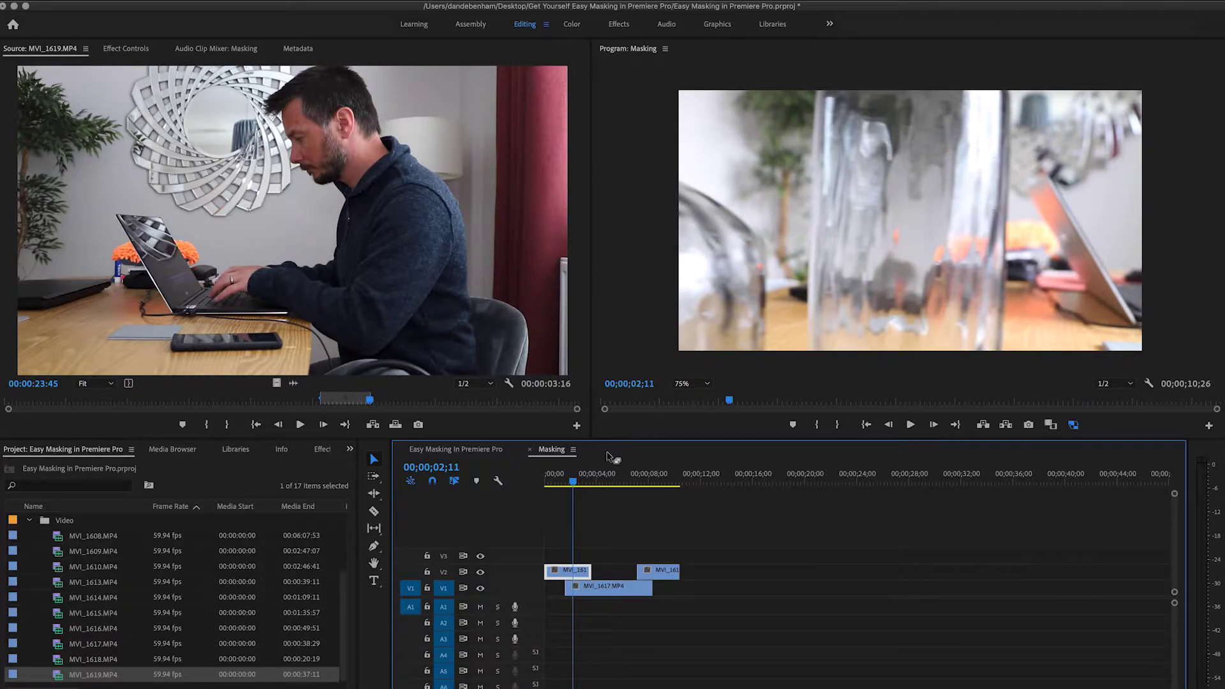
Set the playhead at 00;00;01;45 in the Masking sequence, where the glass's trailing edge comes into frame
{"action": "mouse_move", "coordinate": [574, 483]}
{"action": "left_mouse_down"}
{"action": "mouse_move", "coordinate": [664, 489]}
{"action": "mouse_move", "coordinate": [563, 488]}
{"action": "left_mouse_up"}
{"action": "left_click", "coordinate": [608, 589]}
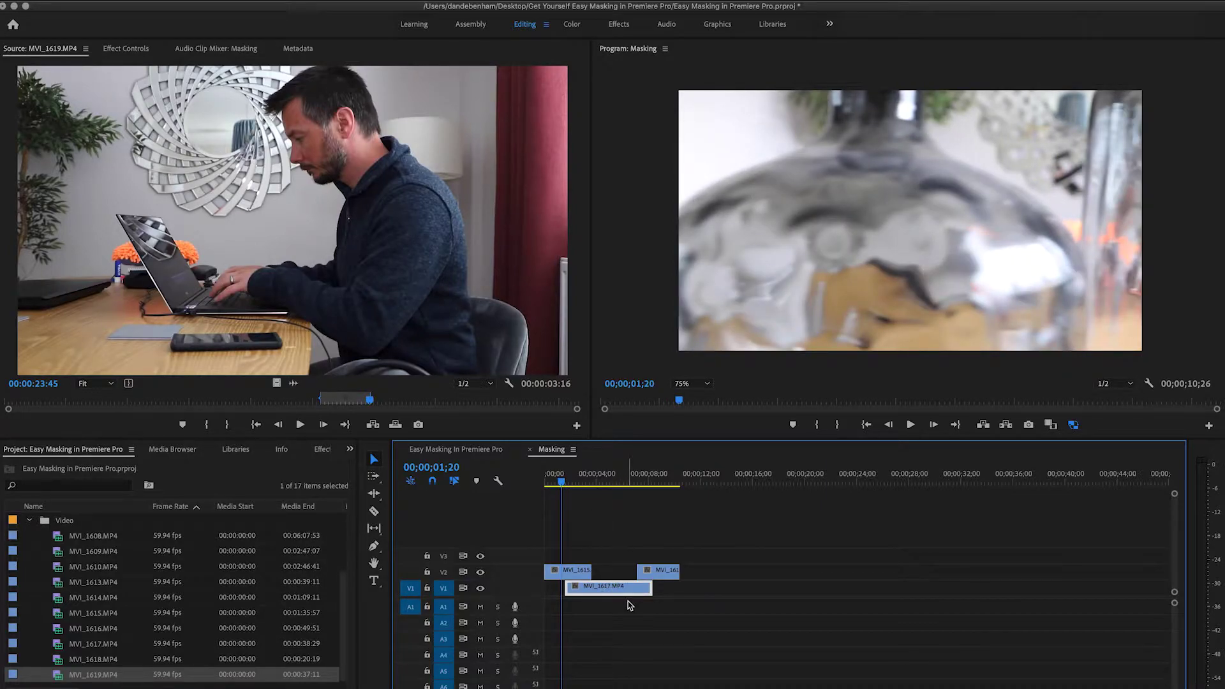
{"action": "mouse_move", "coordinate": [562, 484]}
{"action": "left_mouse_down"}
{"action": "mouse_move", "coordinate": [606, 486]}
{"action": "mouse_move", "coordinate": [552, 487]}
{"action": "mouse_move", "coordinate": [569, 491]}
{"action": "left_mouse_up"}
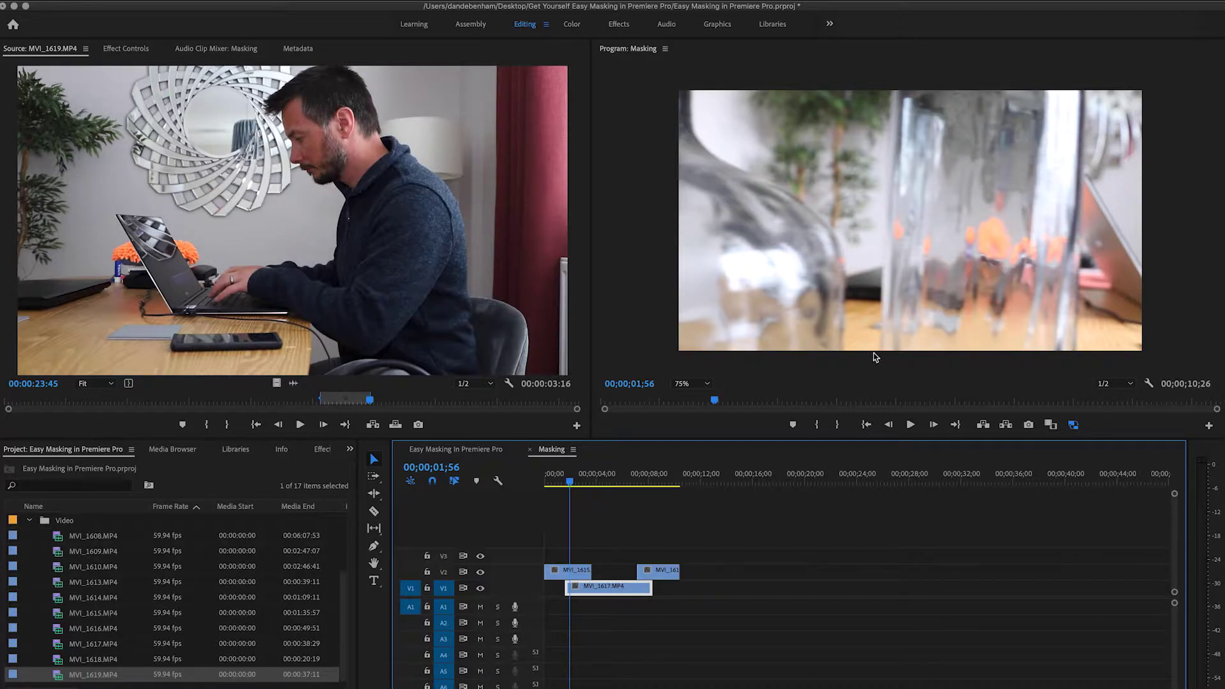
{"action": "left_click_drag", "start_coordinate": [570, 483], "coordinate": [573, 486]}
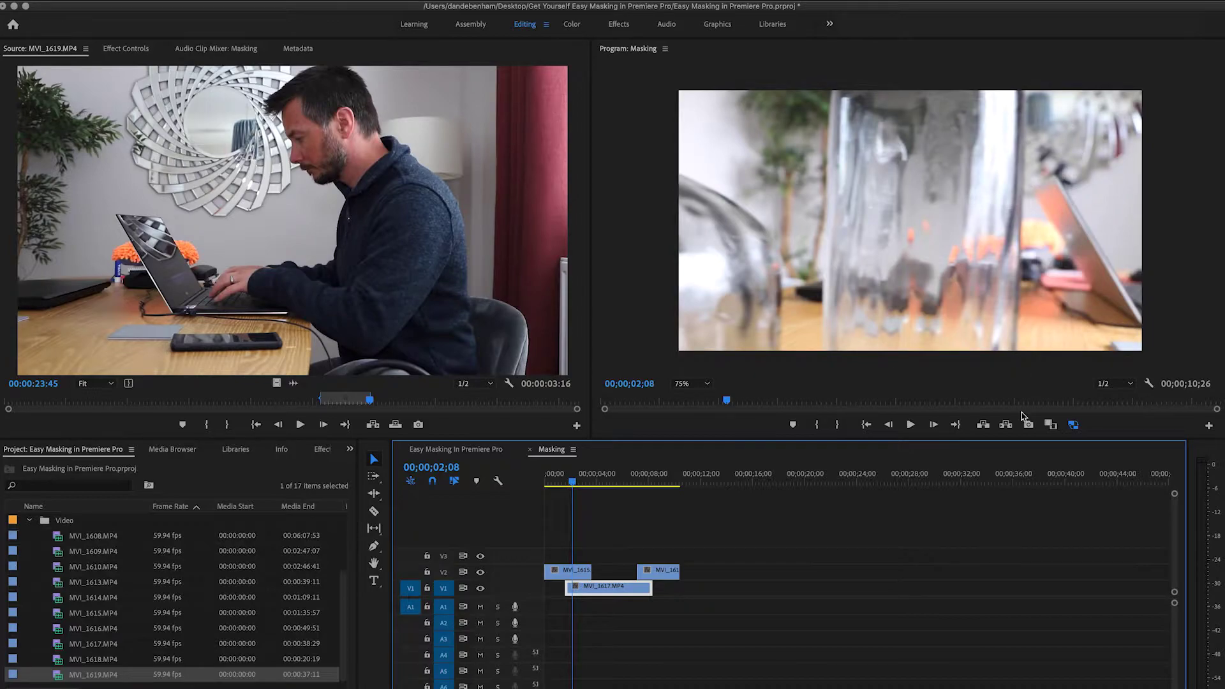
{"action": "left_click_drag", "start_coordinate": [577, 483], "coordinate": [568, 486]}
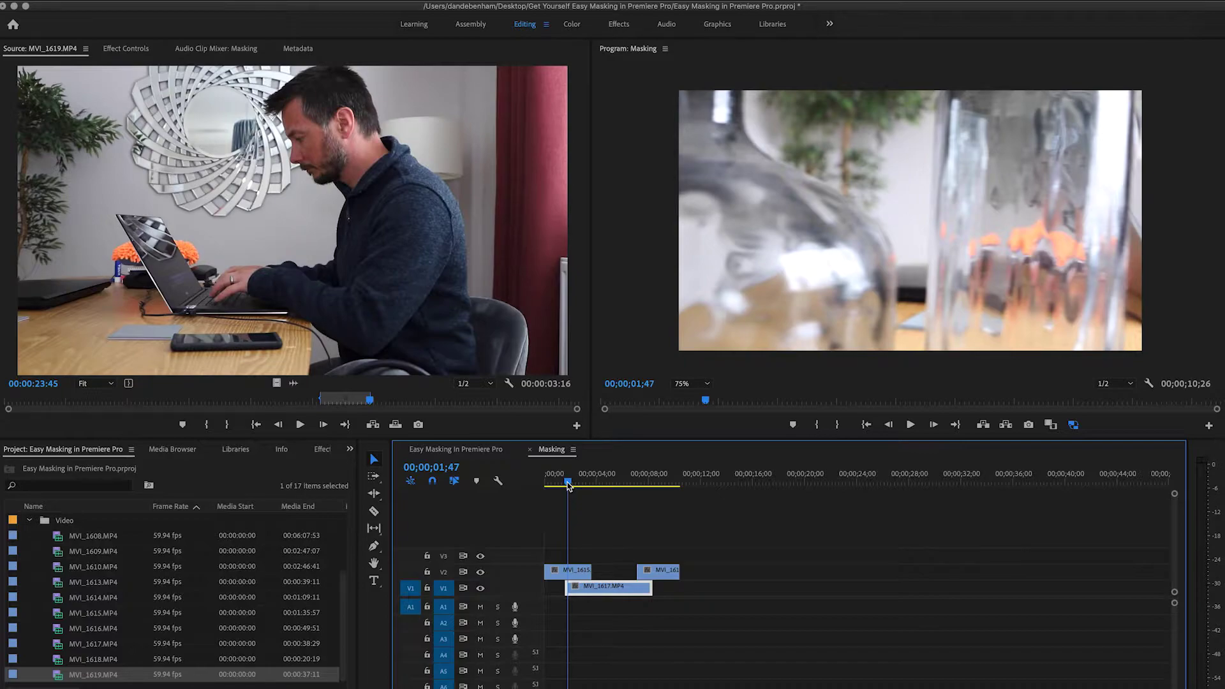
{"action": "left_click_drag", "start_coordinate": [568, 486], "coordinate": [569, 486]}
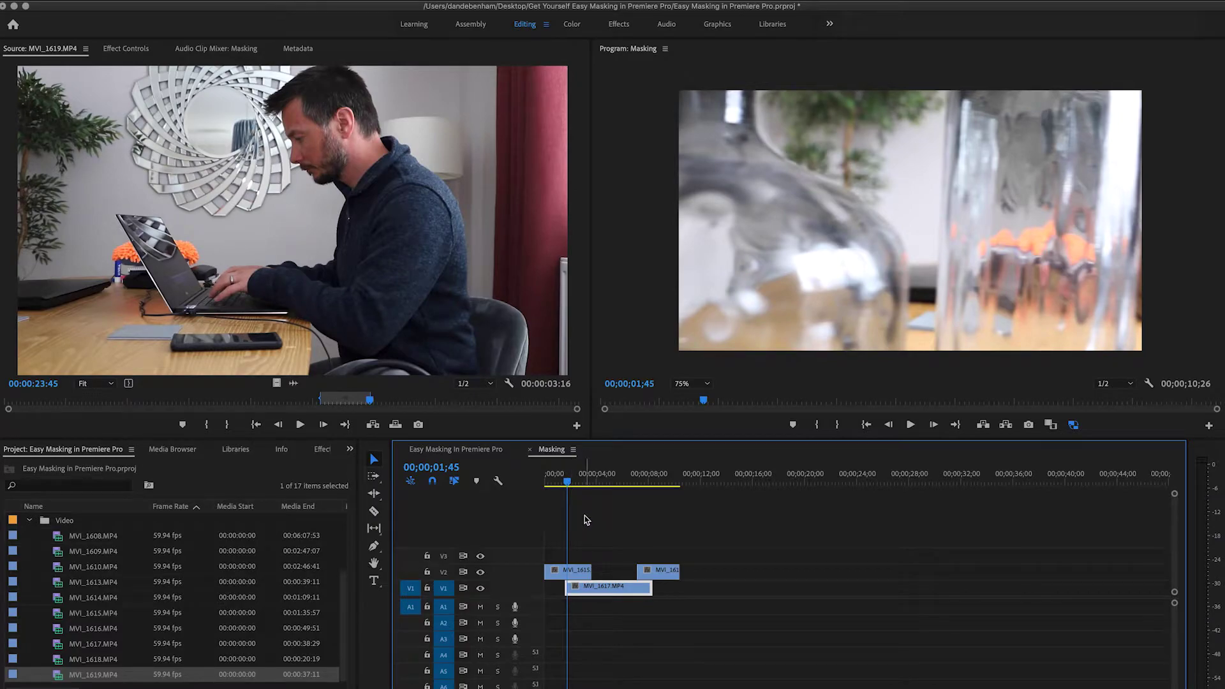
Draw a closed four-point freehand opacity mask on MVI_1615.MP4, following the glass's right edge and extending outside the picture
{"action": "left_click", "coordinate": [580, 571]}
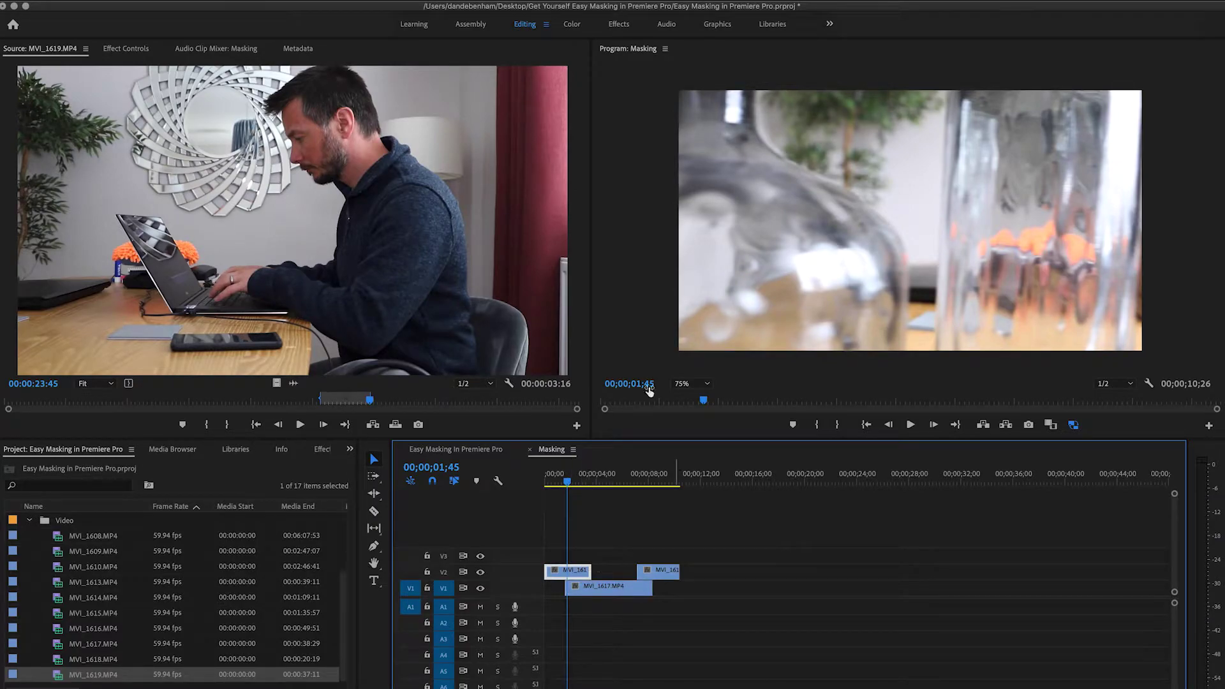
{"action": "left_click", "coordinate": [135, 50]}
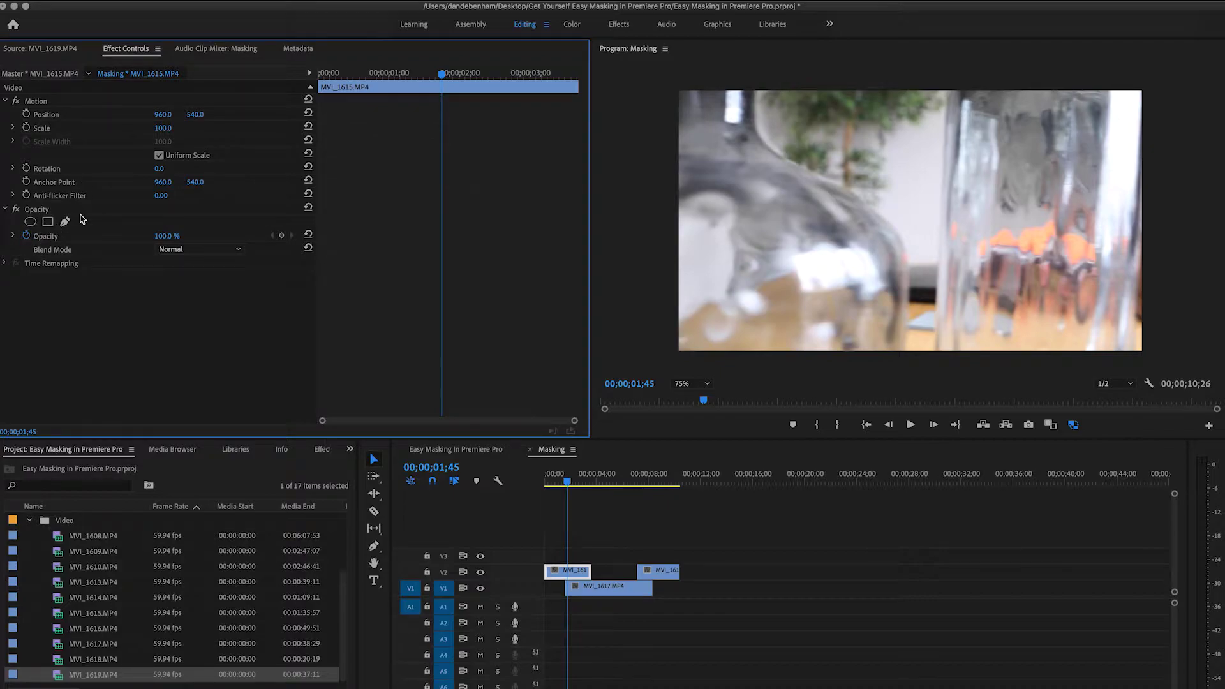
{"action": "left_click", "coordinate": [65, 223]}
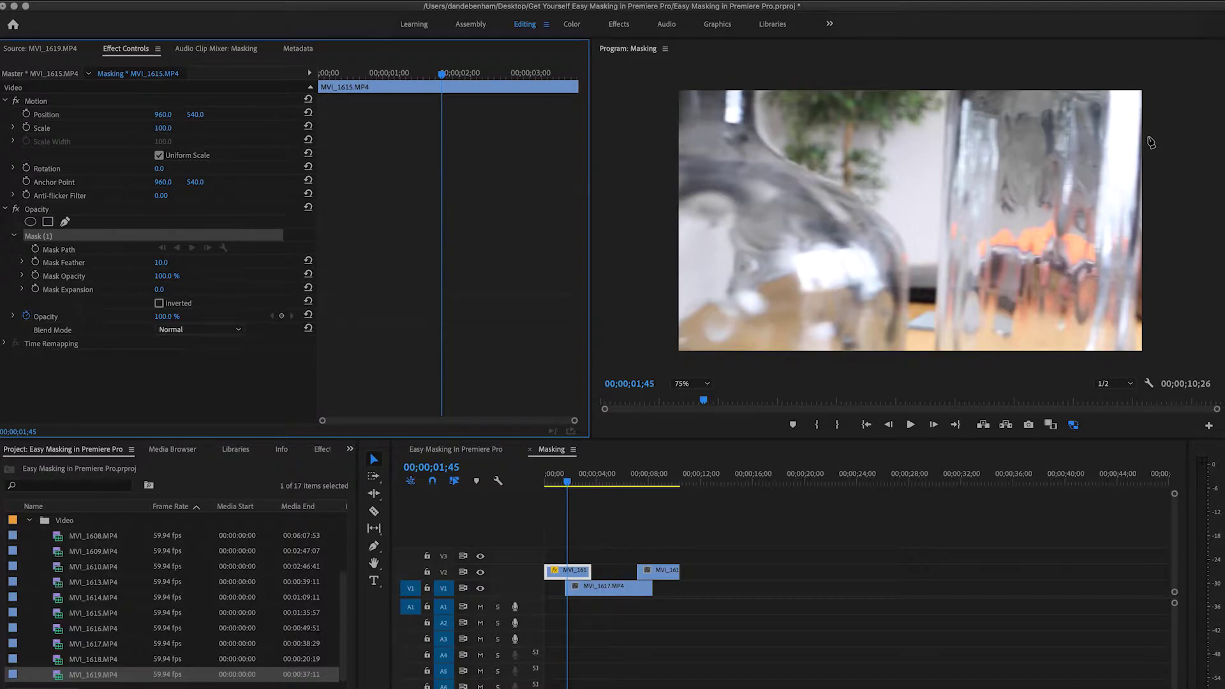
{"action": "left_click", "coordinate": [1149, 75]}
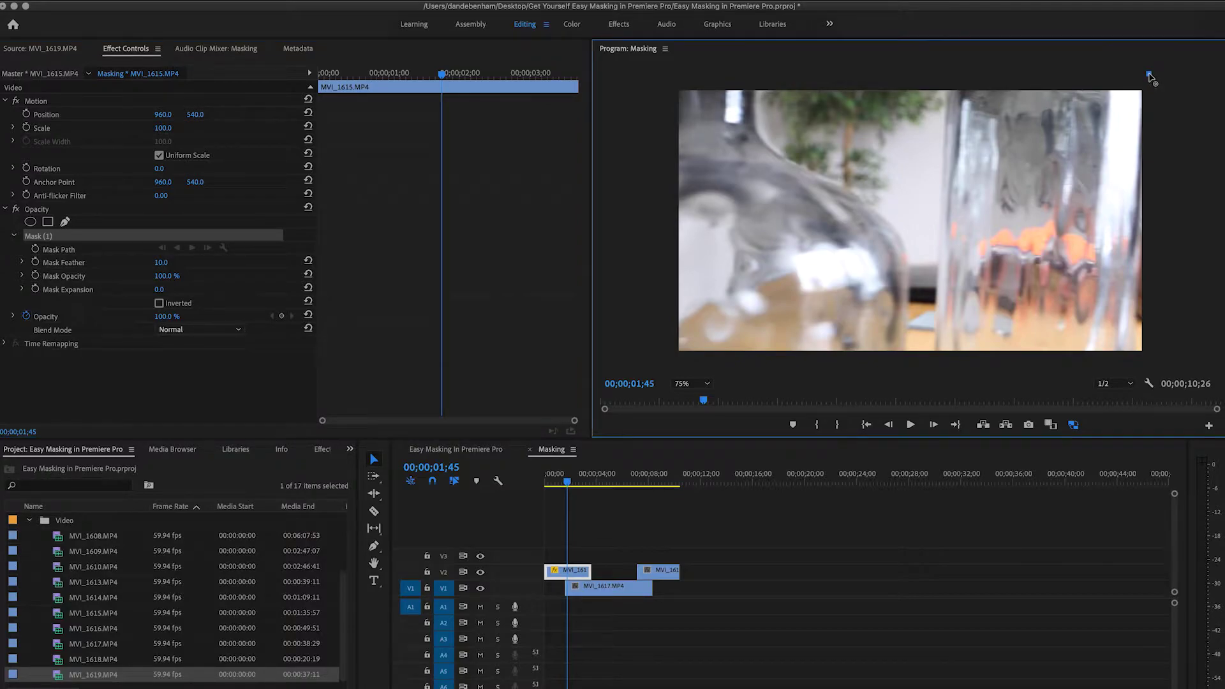
{"action": "left_click", "coordinate": [1133, 359]}
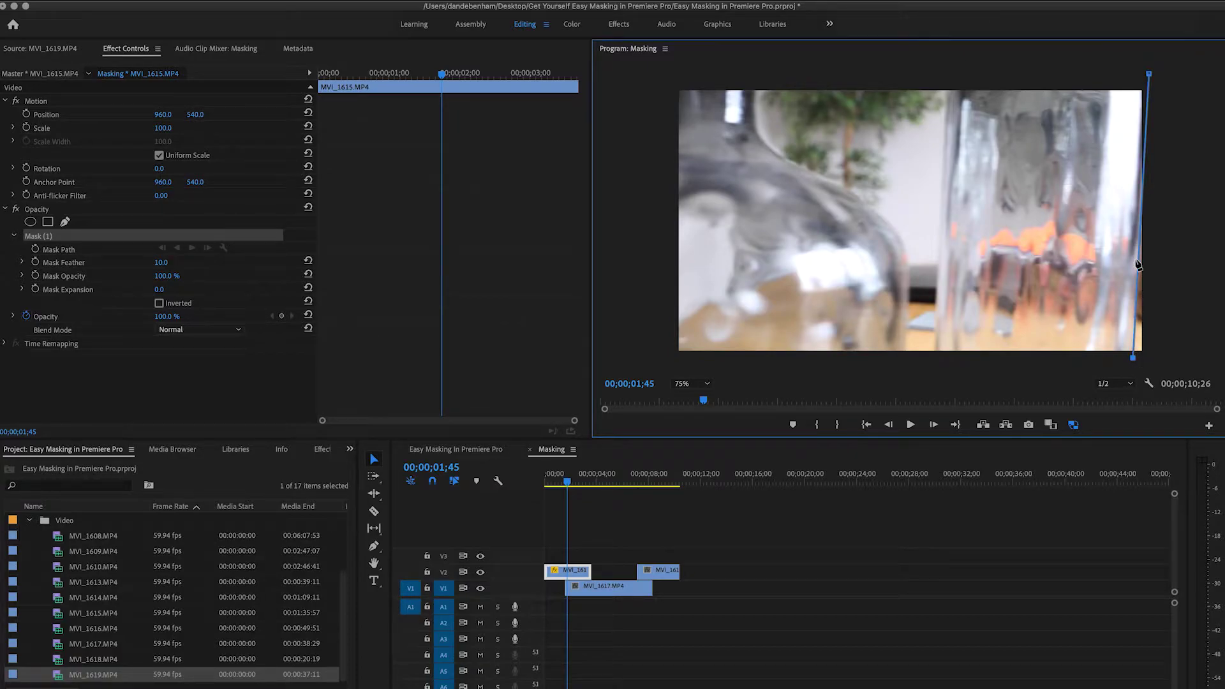
{"action": "left_click", "coordinate": [1178, 358]}
{"action": "left_click", "coordinate": [1182, 76]}
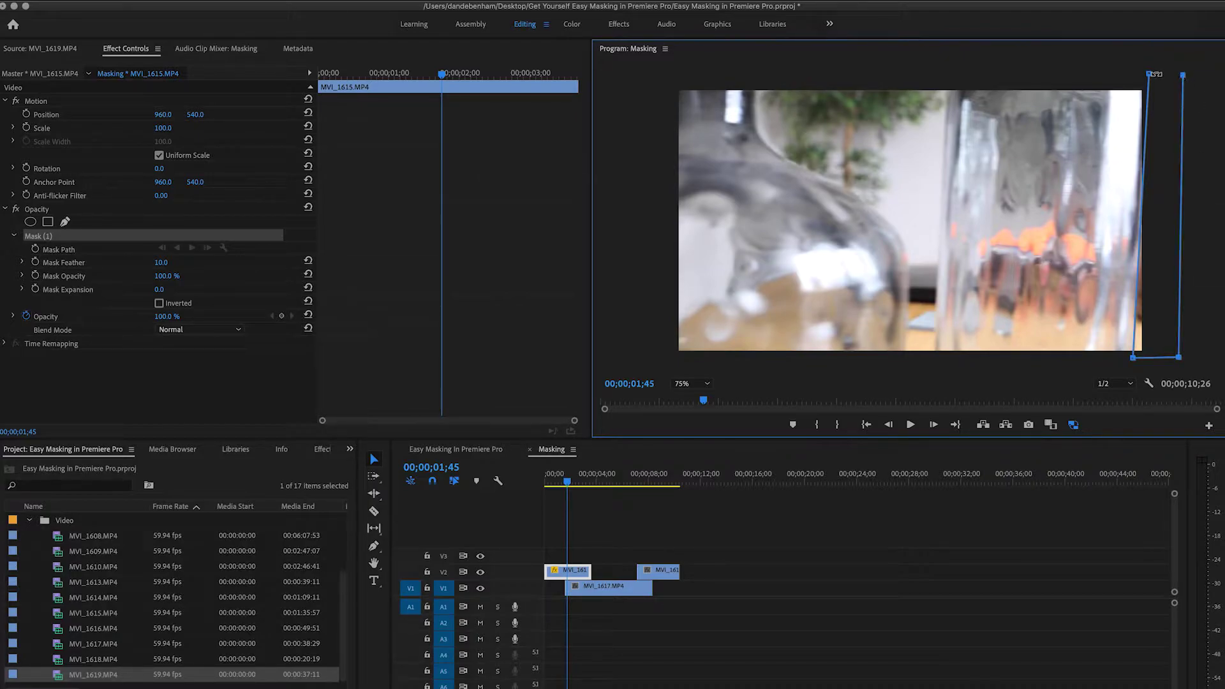
{"action": "left_click", "coordinate": [1149, 74]}
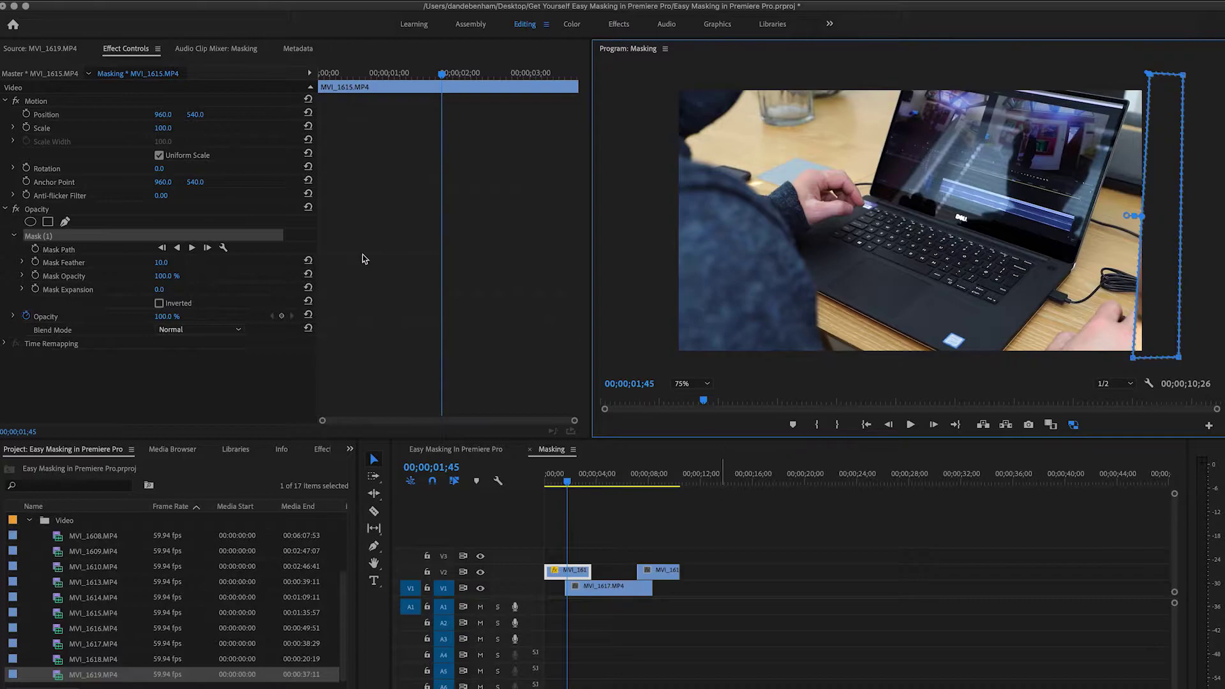
Turn on keyframing for the mask's Path, Feather, Opacity and Expansion, and invert the mask
{"action": "left_click", "coordinate": [35, 249]}
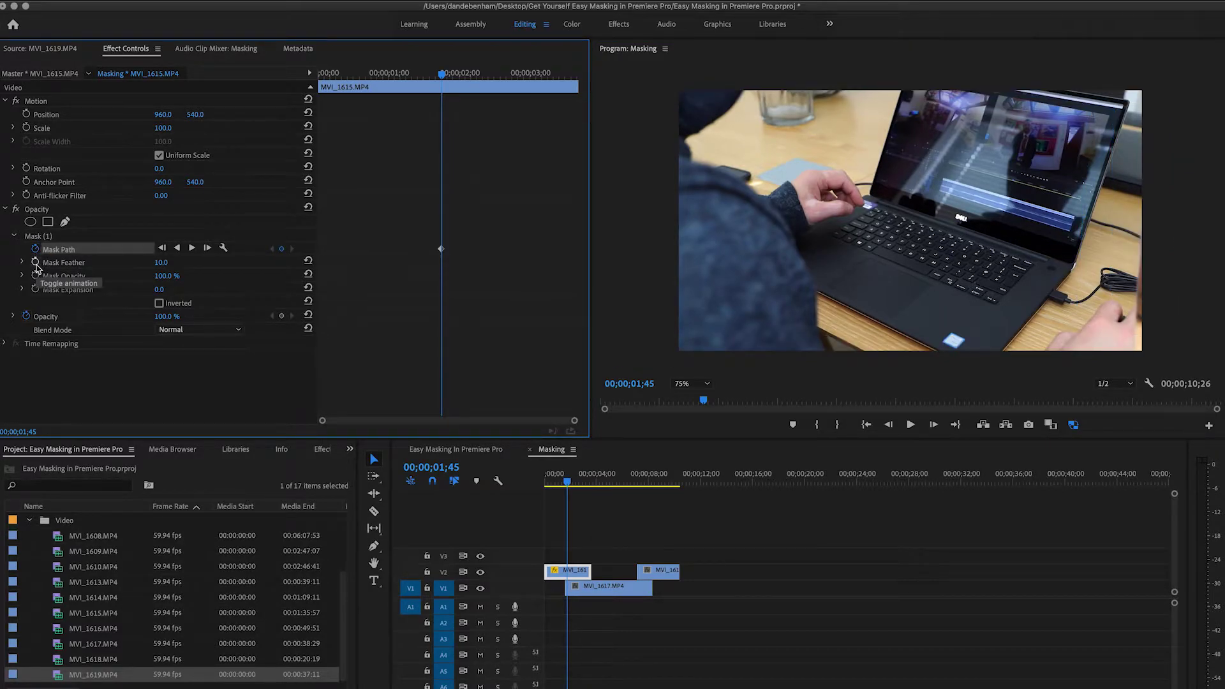
{"action": "left_click", "coordinate": [35, 263]}
{"action": "left_click", "coordinate": [35, 275]}
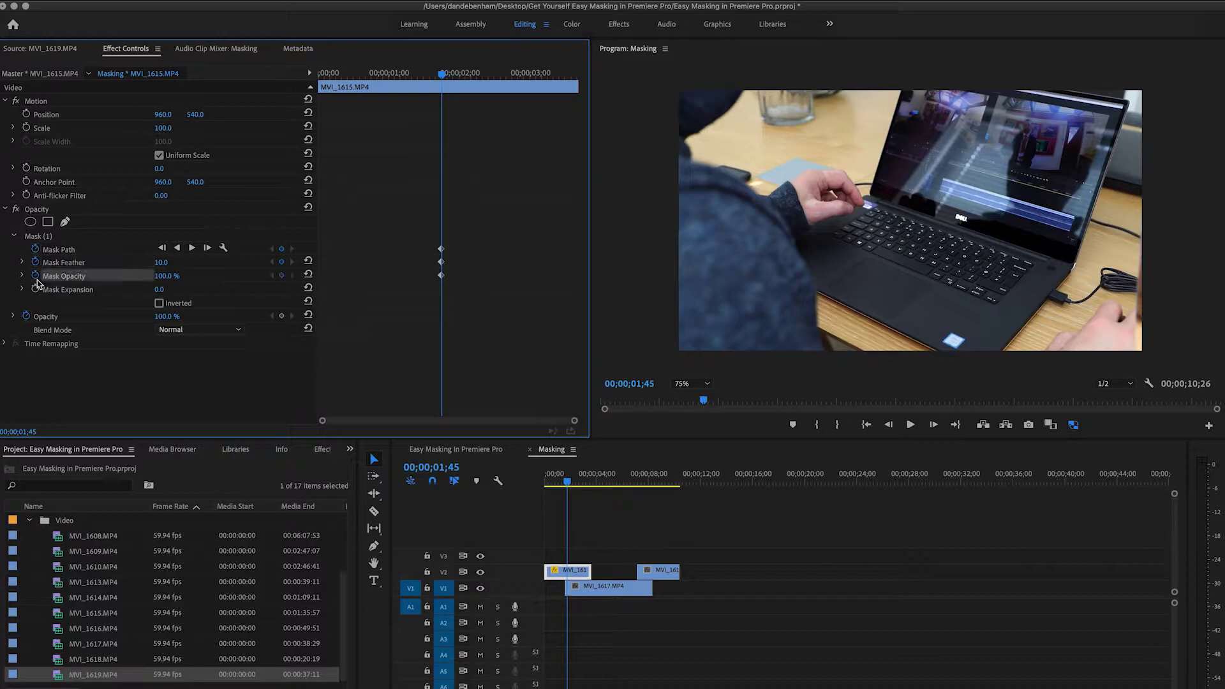
{"action": "left_click", "coordinate": [35, 289]}
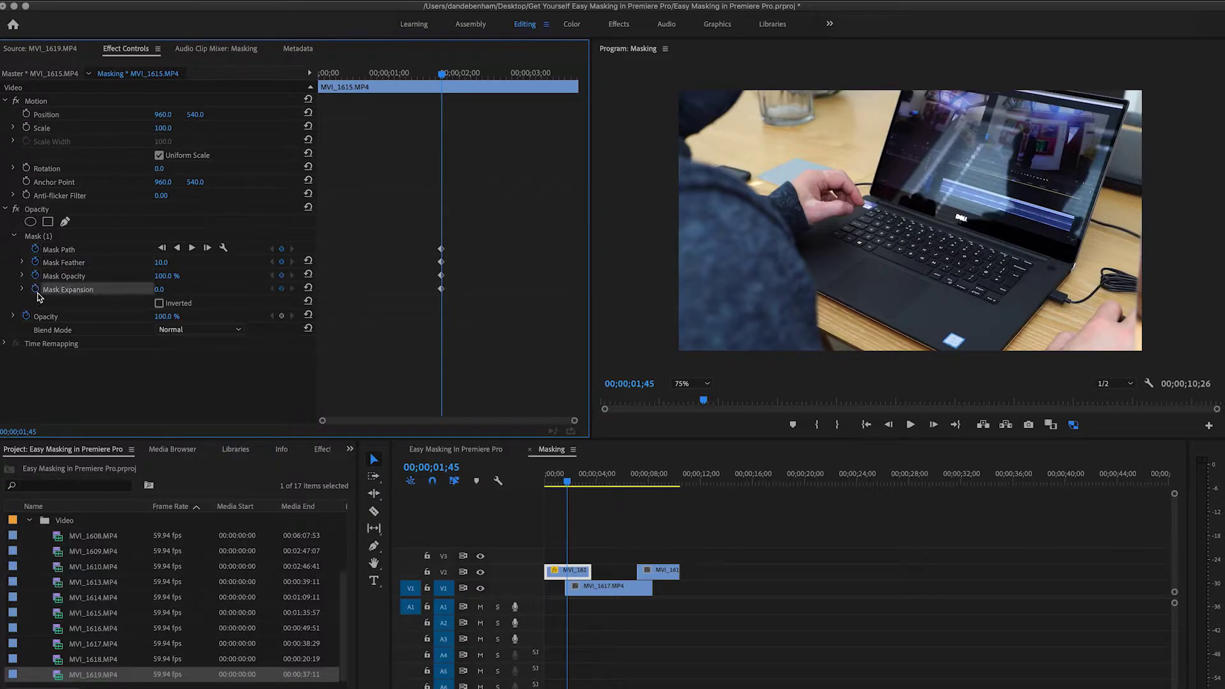
{"action": "left_click", "coordinate": [159, 303]}
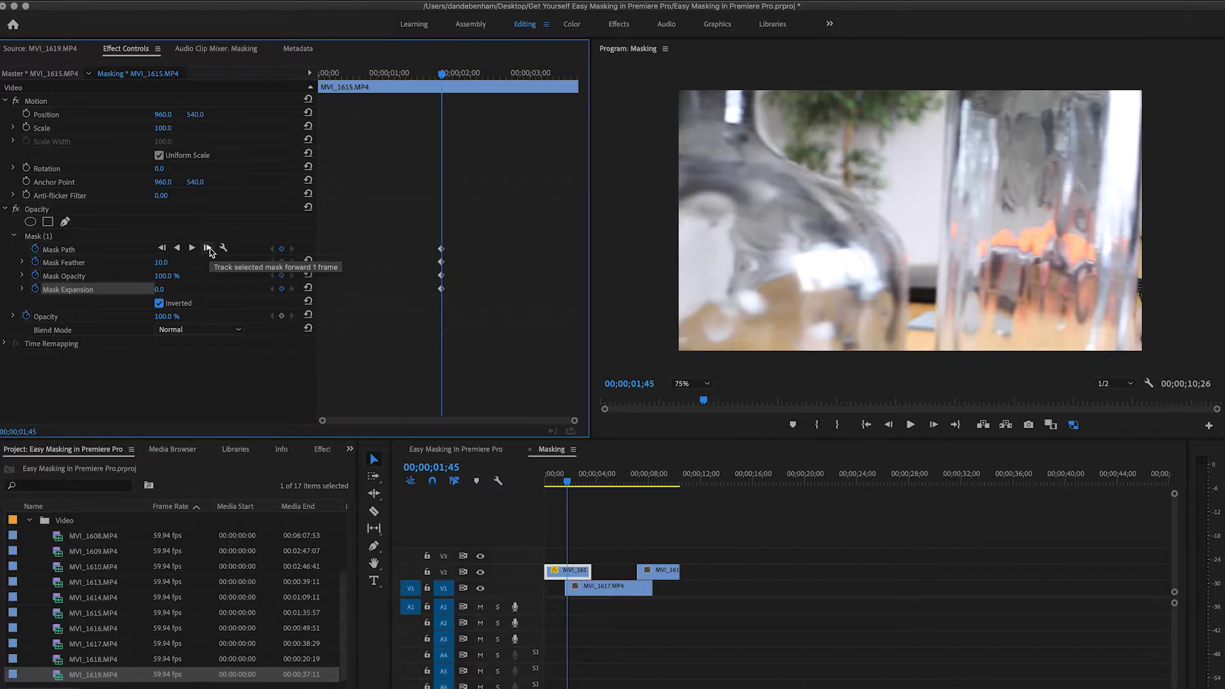
Track the mask forward one frame to 00;00;01;46 and adjust its two inner corner points along the glass edge
{"action": "left_click", "coordinate": [208, 249]}
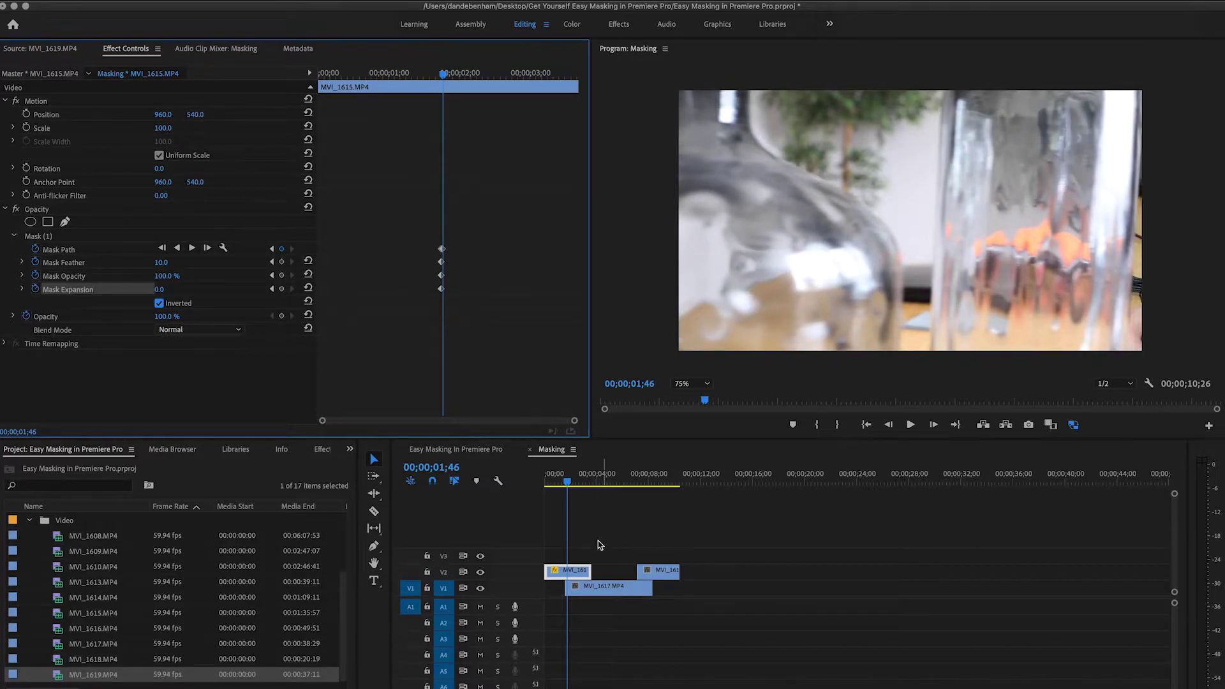
{"action": "left_click", "coordinate": [44, 237]}
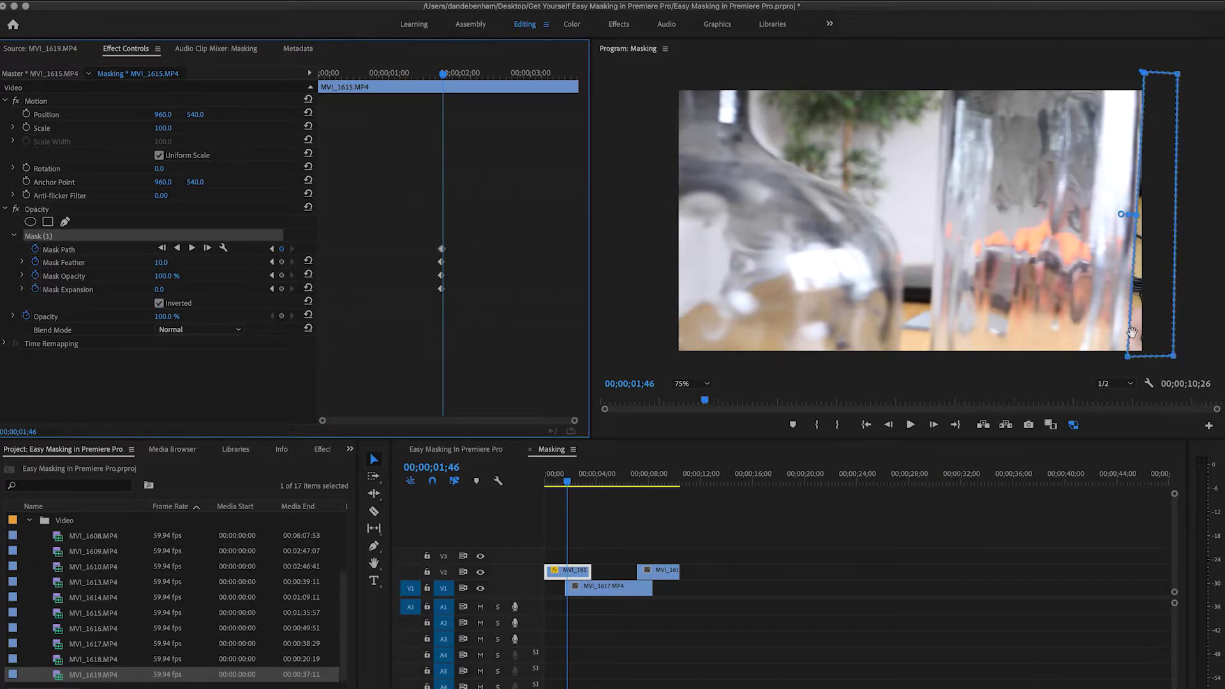
{"action": "mouse_move", "coordinate": [1129, 360]}
{"action": "left_mouse_down"}
{"action": "mouse_move", "coordinate": [1140, 358]}
{"action": "mouse_move", "coordinate": [1129, 359]}
{"action": "left_mouse_up"}
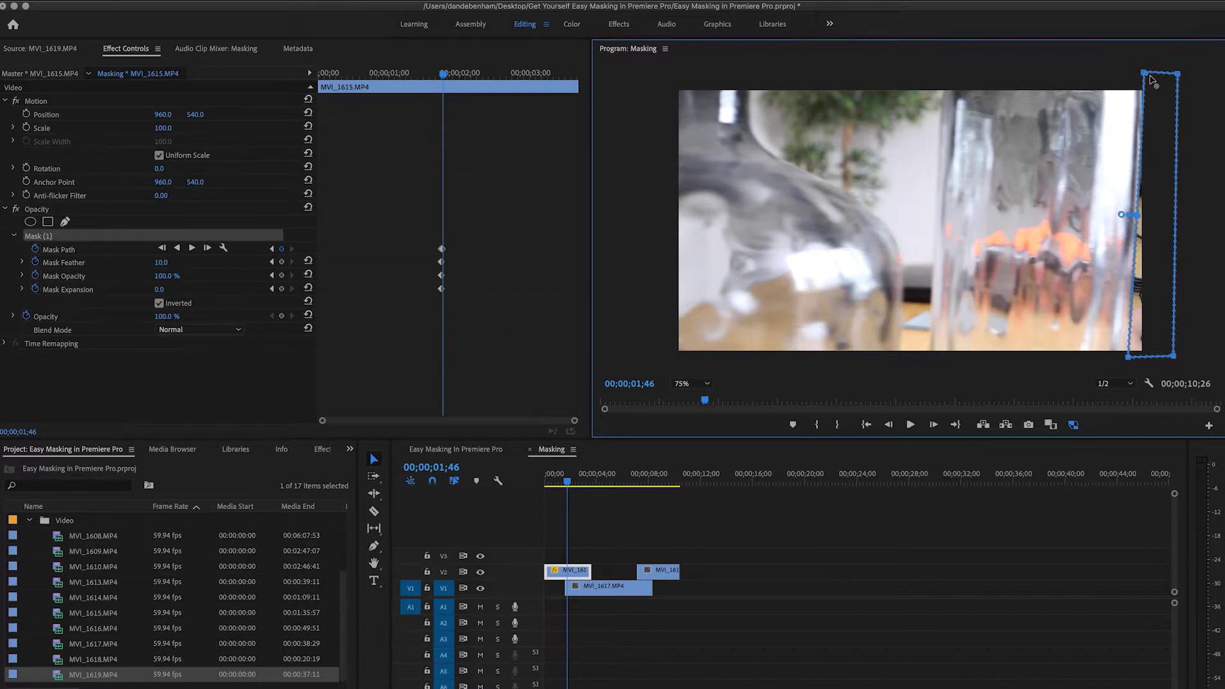
{"action": "mouse_move", "coordinate": [1143, 74]}
{"action": "left_mouse_down"}
{"action": "mouse_move", "coordinate": [1169, 77]}
{"action": "mouse_move", "coordinate": [1136, 78]}
{"action": "mouse_move", "coordinate": [1196, 124]}
{"action": "mouse_move", "coordinate": [1142, 94]}
{"action": "left_mouse_up"}
Go back to 00;00;01;45 and reshape the mask's upper inner corner so the path follows the glass edge
{"action": "key", "text": "Left"}
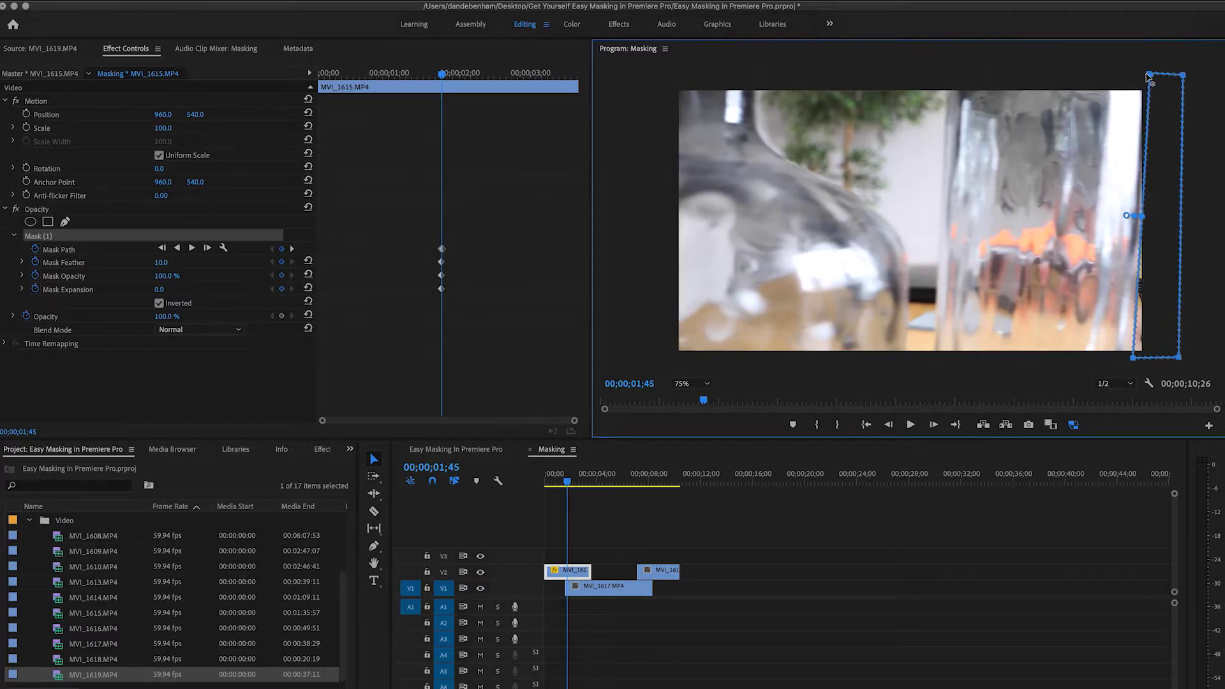
{"action": "left_click_drag", "start_coordinate": [1148, 74], "coordinate": [1148, 74]}
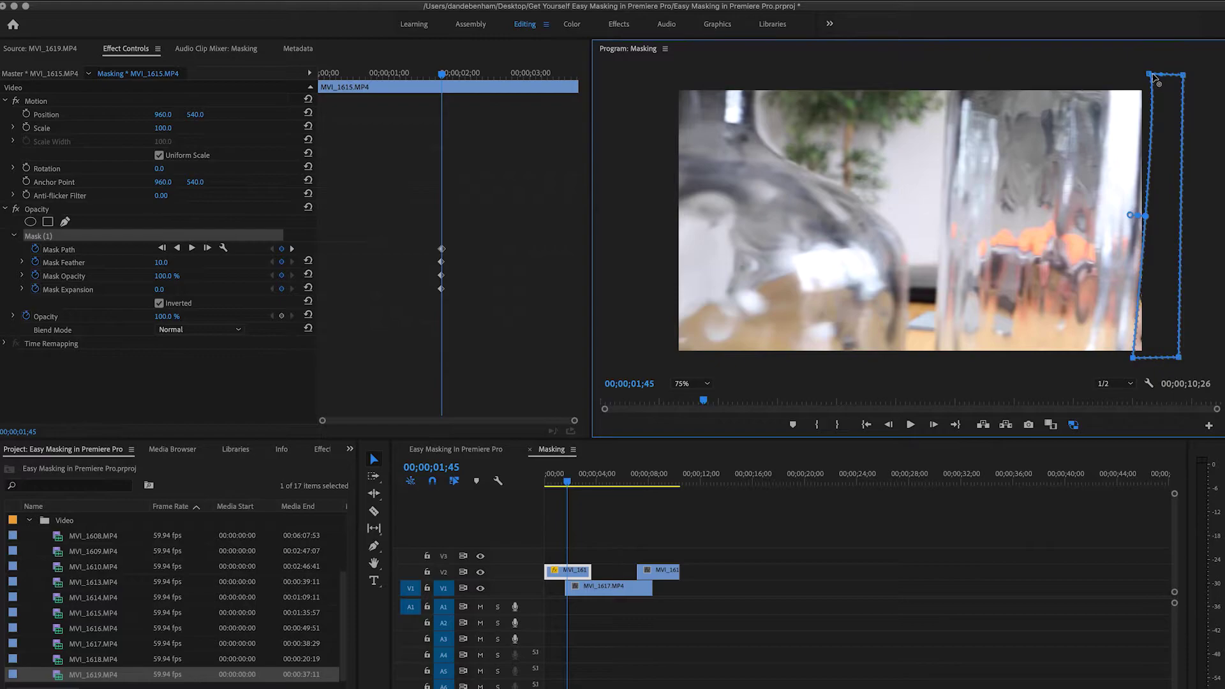
{"action": "left_click_drag", "start_coordinate": [1149, 75], "coordinate": [1140, 89]}
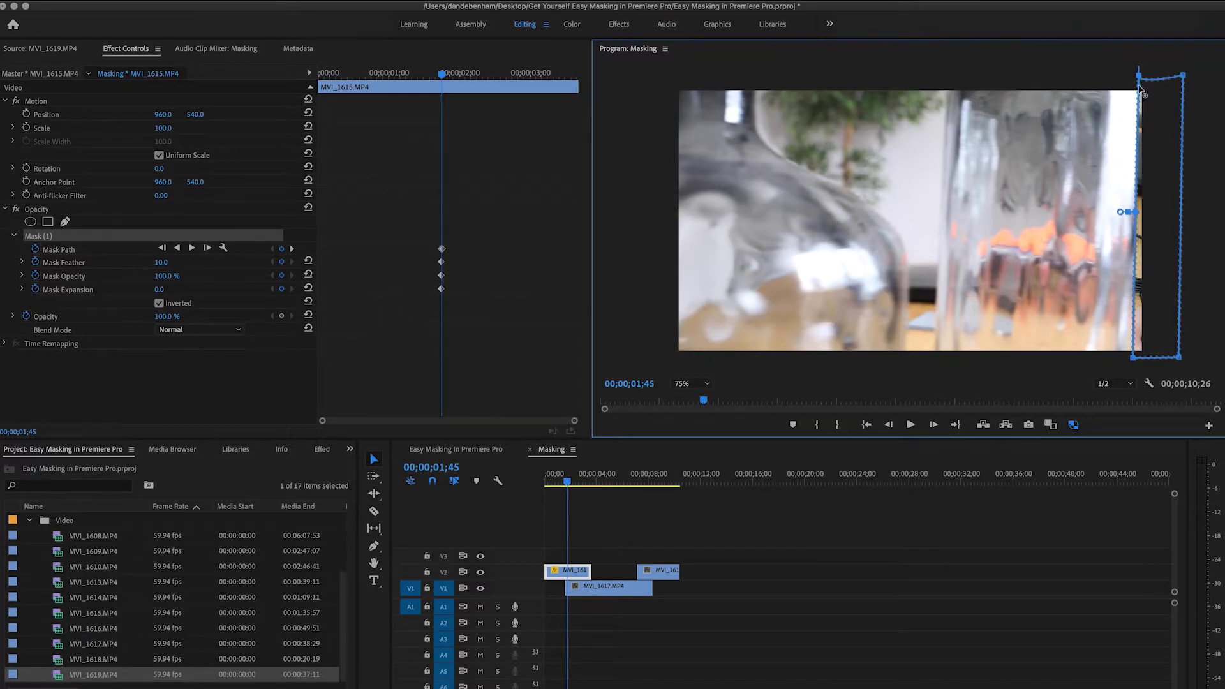
{"action": "left_click_drag", "start_coordinate": [1139, 74], "coordinate": [1147, 75]}
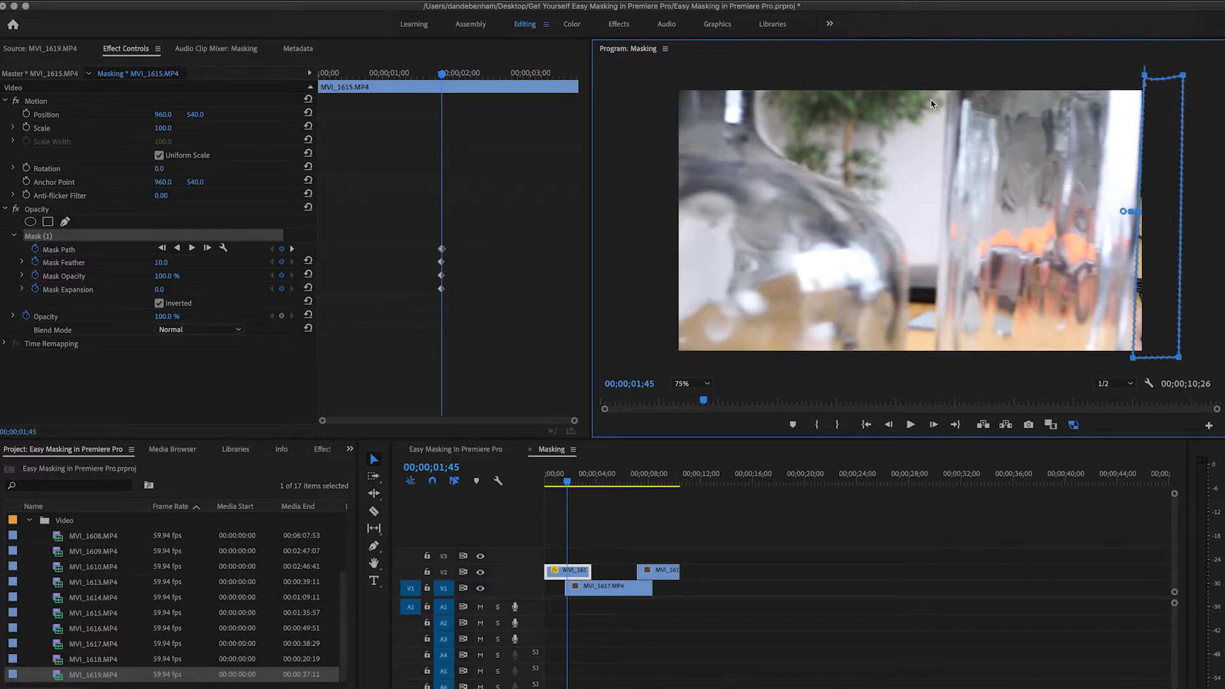
Track the reshaped mask forward one frame and nudge its lower inner corner inward along the glass
{"action": "left_click", "coordinate": [207, 248]}
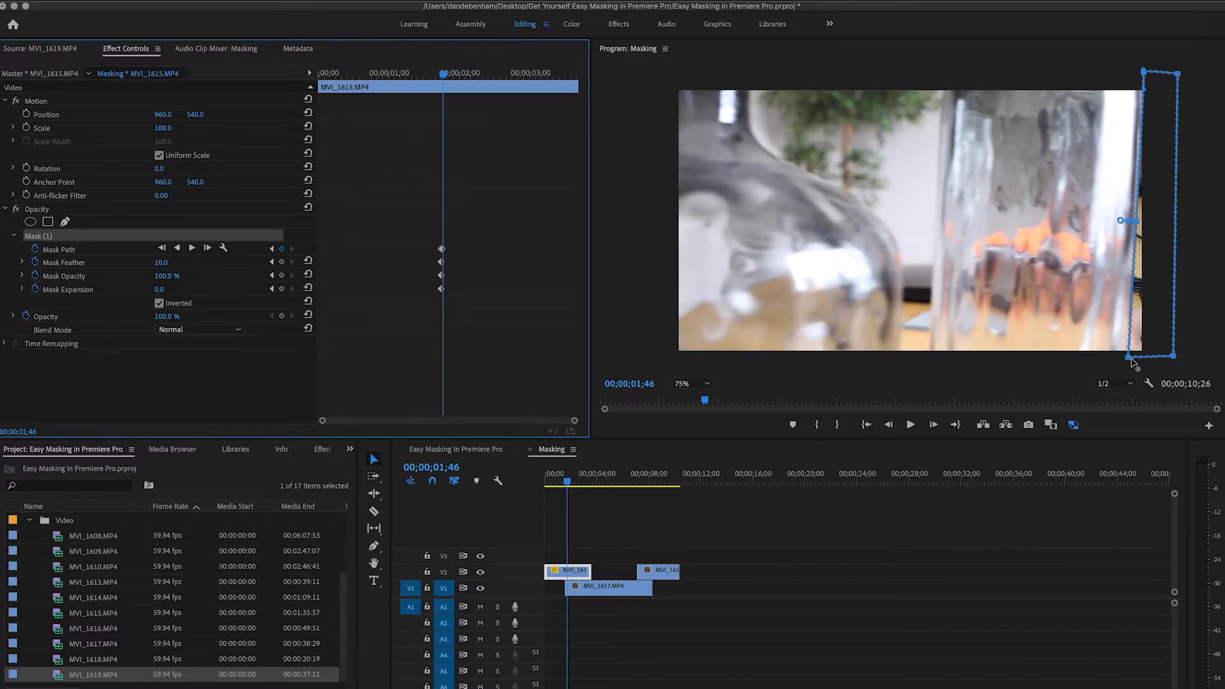
{"action": "mouse_move", "coordinate": [1129, 361]}
{"action": "left_mouse_down"}
{"action": "mouse_move", "coordinate": [1149, 362]}
{"action": "mouse_move", "coordinate": [1128, 362]}
{"action": "left_mouse_up"}
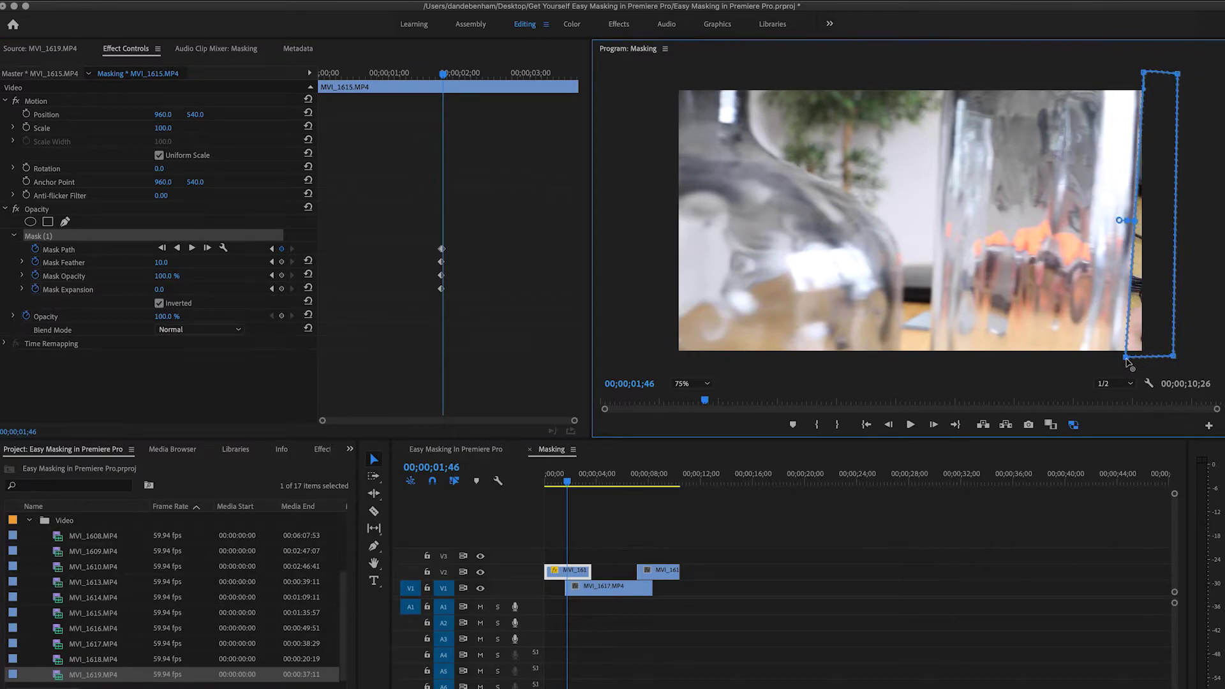
At 00;00;01;45, set the Mask Feather to 15 and nudge the upper inner corner slightly inward
{"action": "key", "text": "Left"}
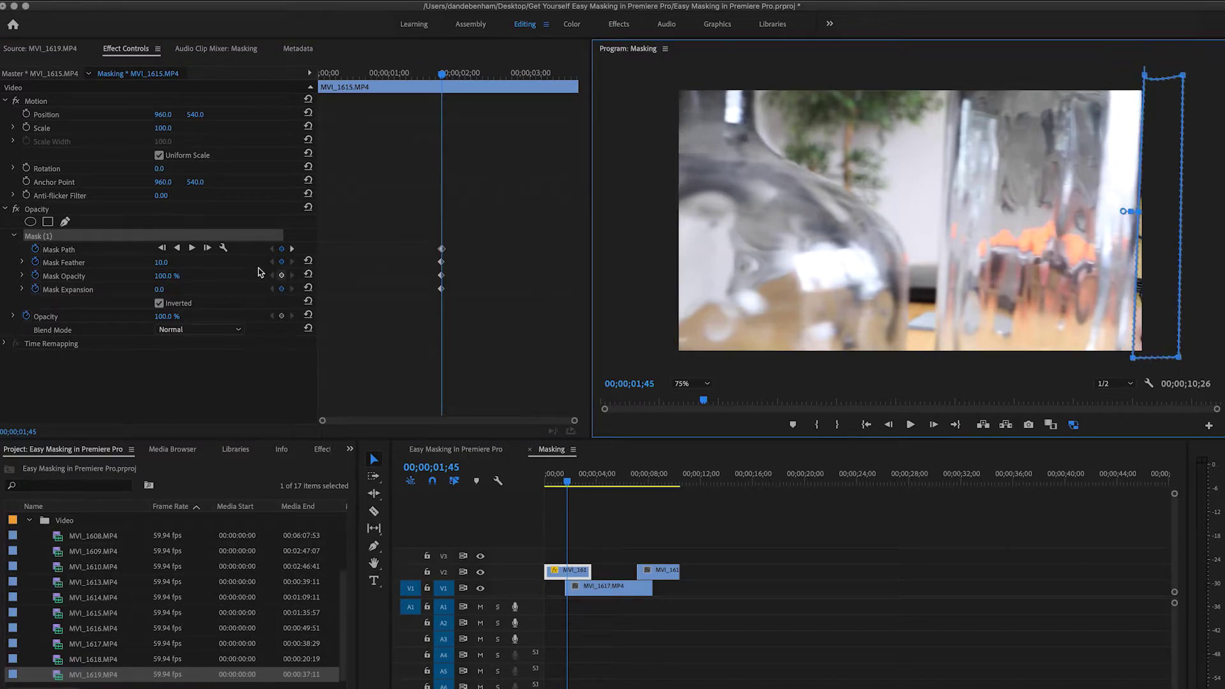
{"action": "left_click", "coordinate": [168, 264]}
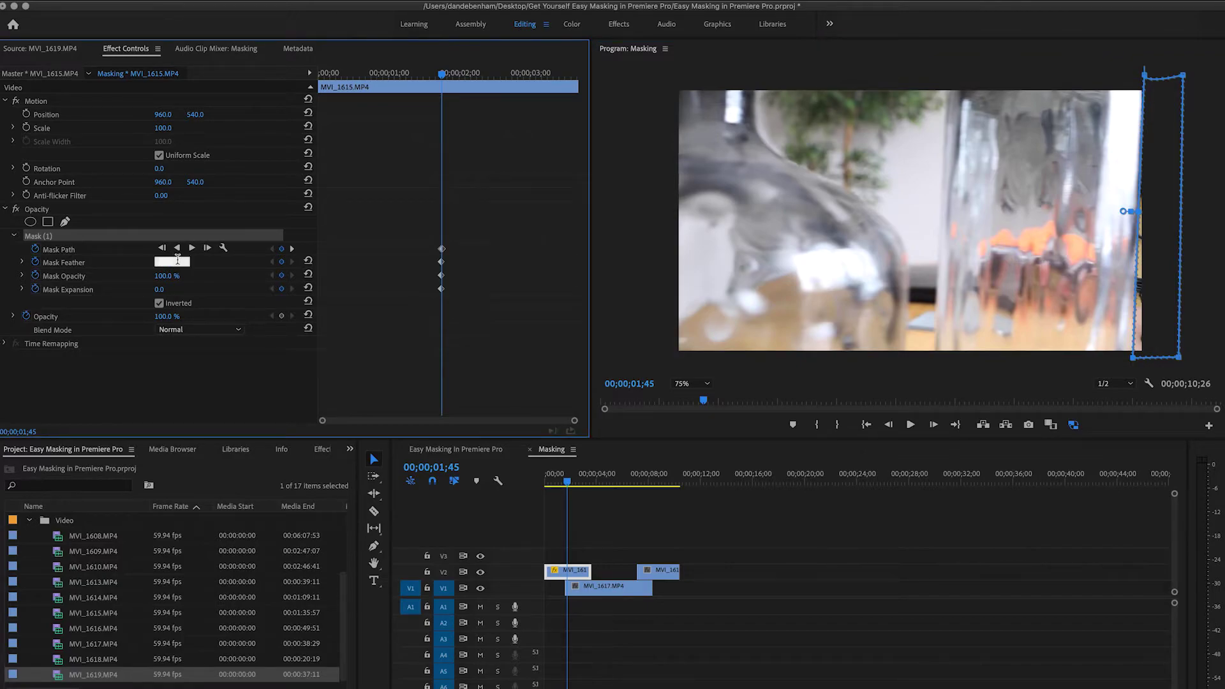
{"action": "key", "text": "Return"}
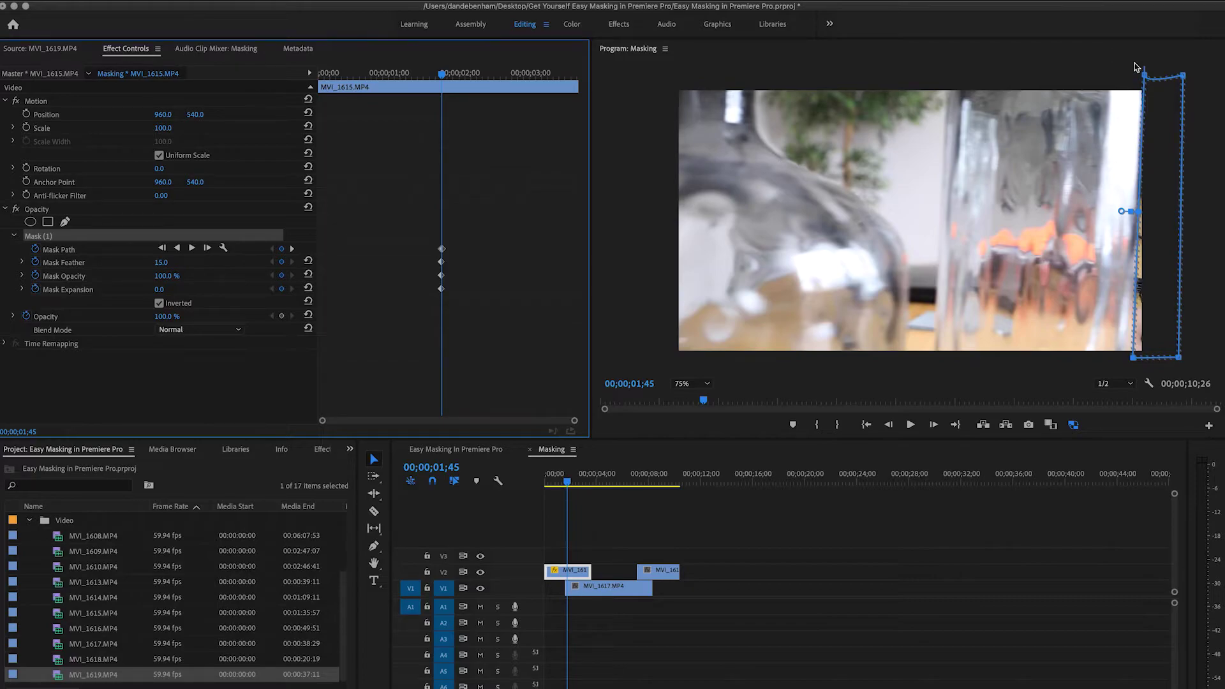
{"action": "left_click_drag", "start_coordinate": [1145, 78], "coordinate": [1143, 77]}
Track the feathered mask forward one frame, check it with the outline hidden, and move its lower inner corner further inward
{"action": "left_click", "coordinate": [206, 248]}
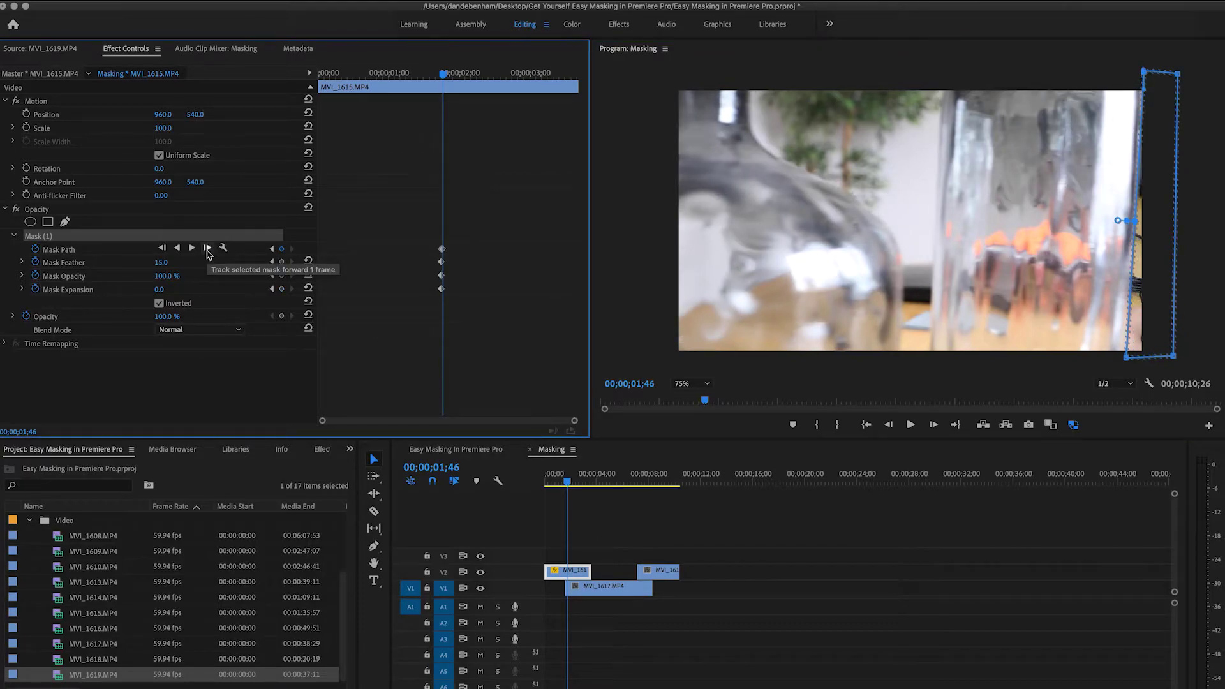
{"action": "left_click", "coordinate": [1064, 365]}
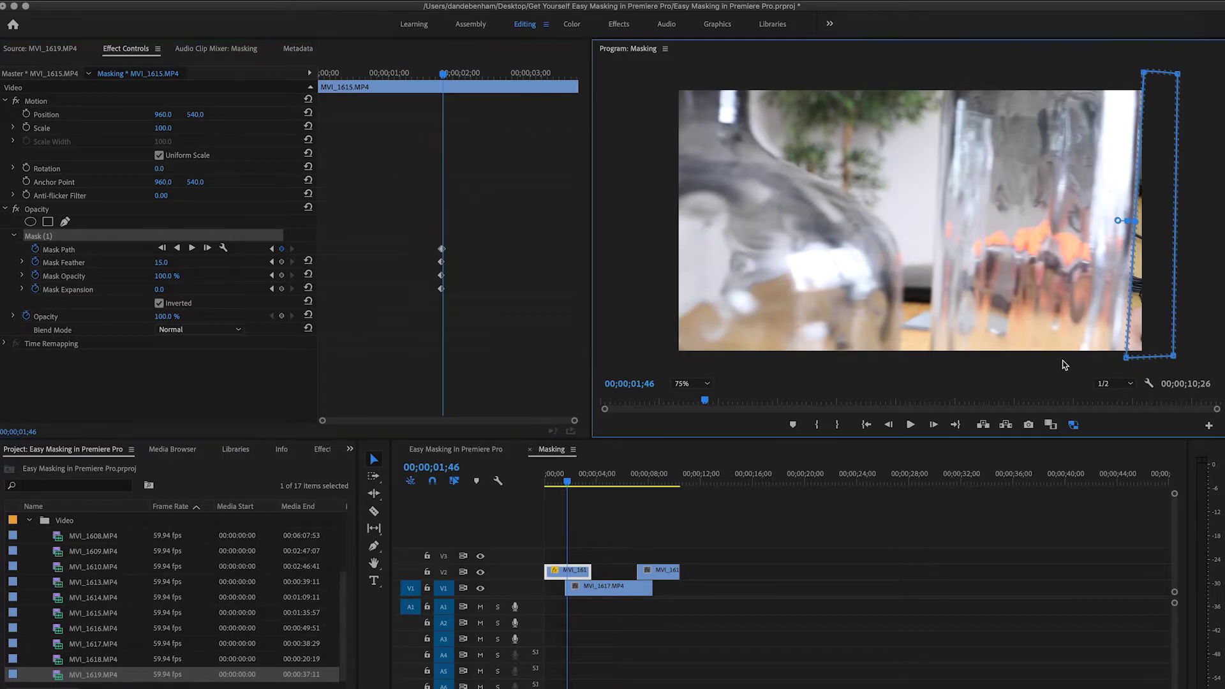
{"action": "left_click", "coordinate": [726, 501]}
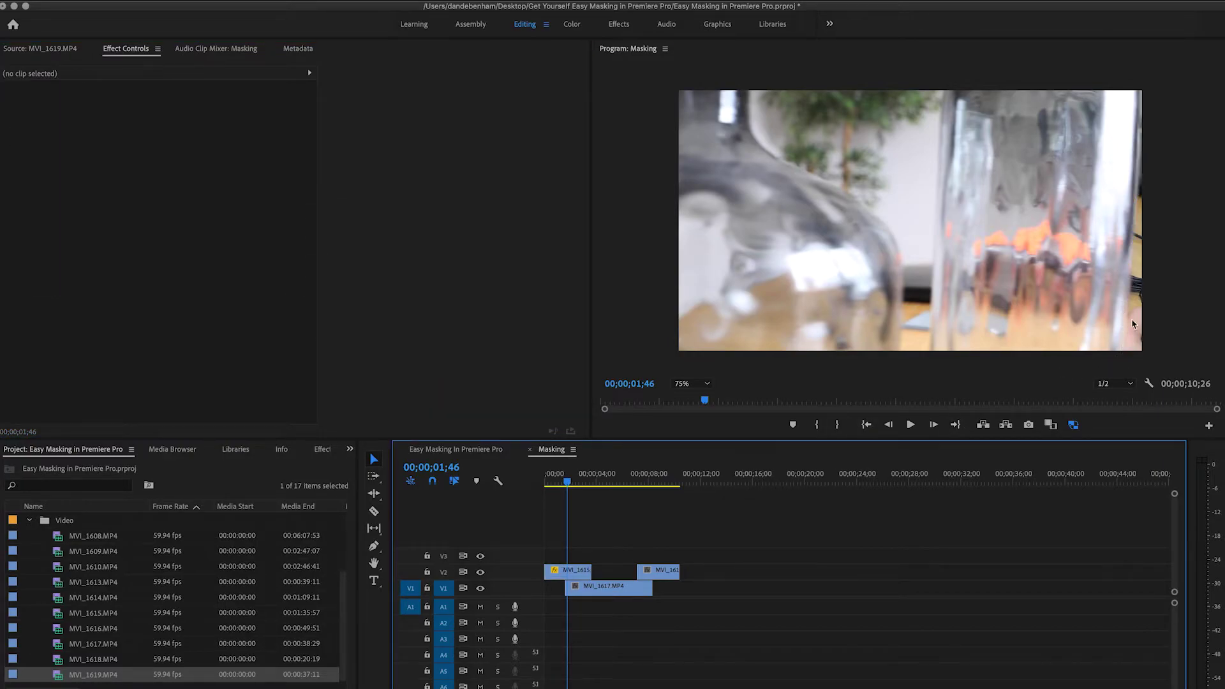
{"action": "left_click", "coordinate": [569, 572]}
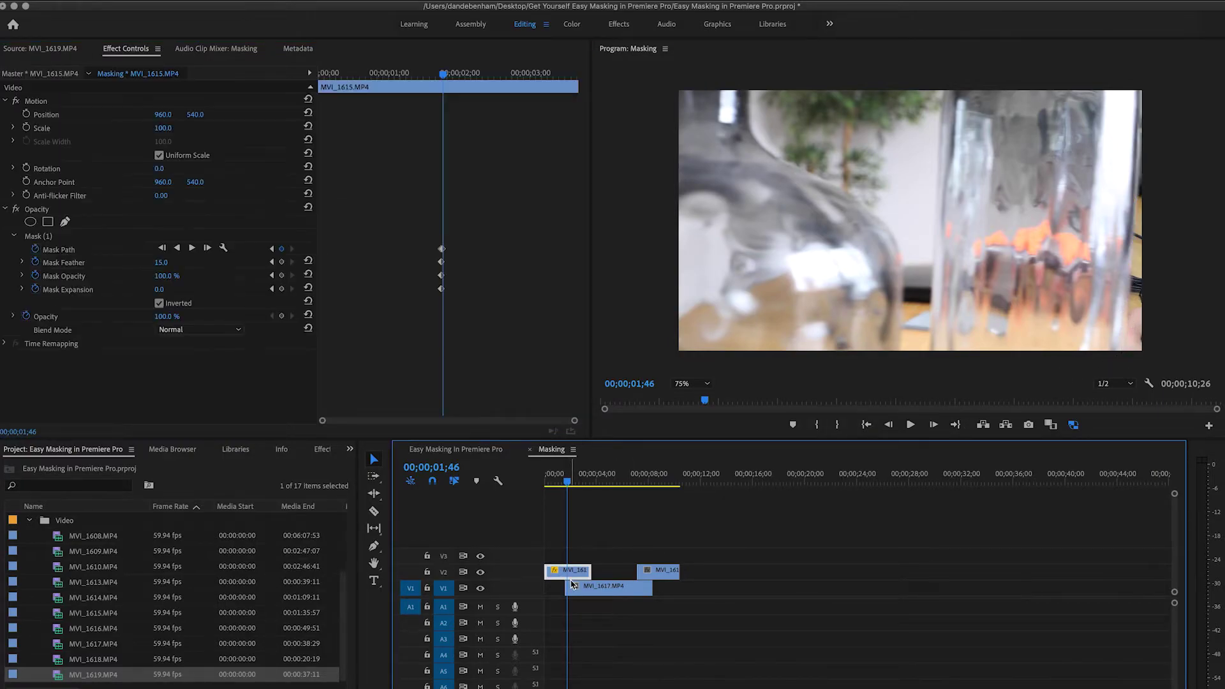
{"action": "left_click", "coordinate": [57, 239]}
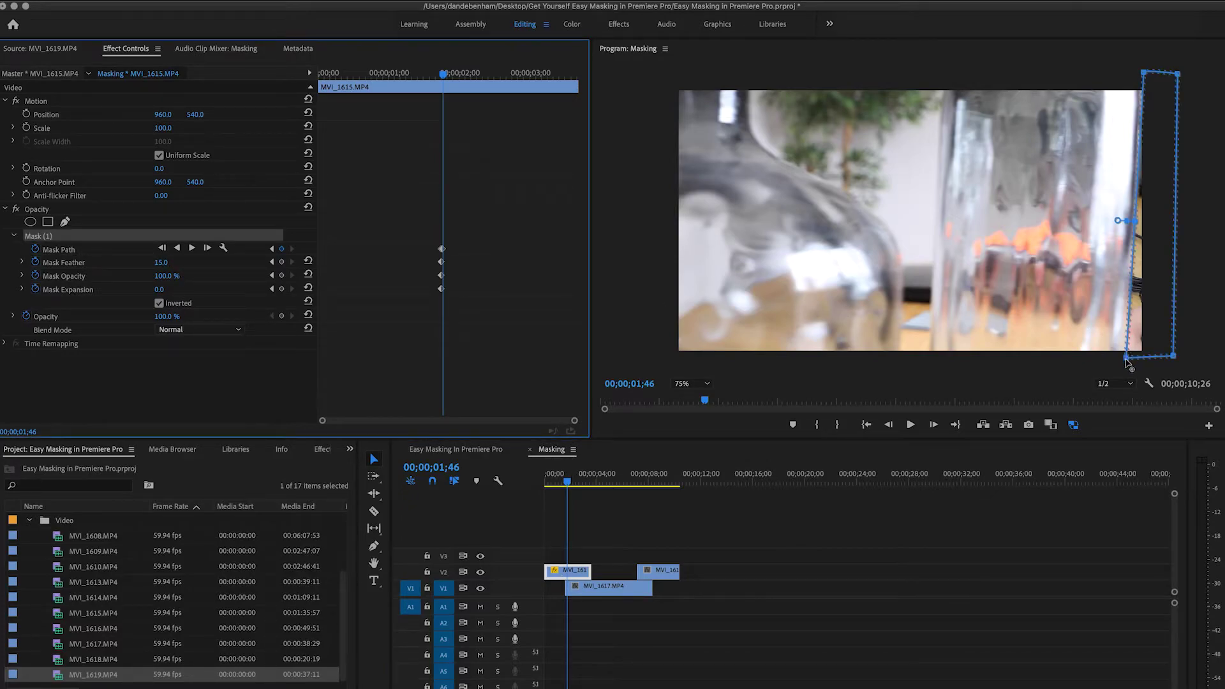
{"action": "left_click_drag", "start_coordinate": [1126, 361], "coordinate": [1122, 359]}
Return to 00;00;01;45, track the mask forward one frame, and move its lower inner corner outward and its upper inner corner slightly inward
{"action": "key", "text": "Left"}
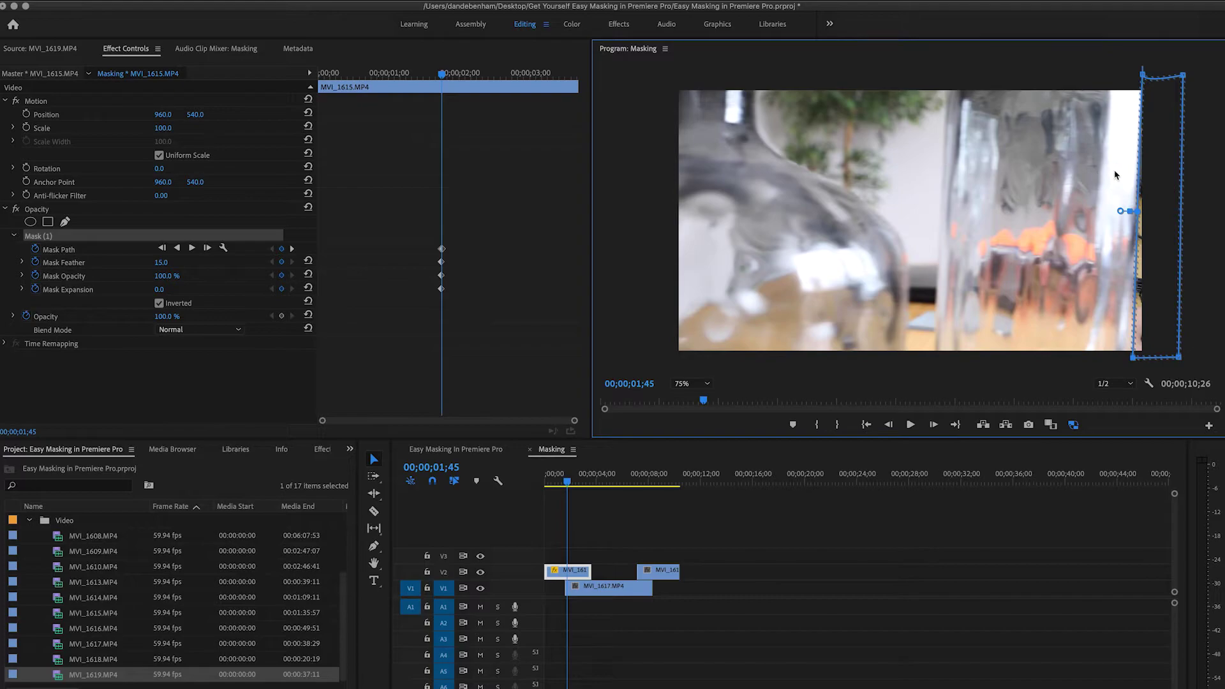
{"action": "left_click", "coordinate": [208, 249]}
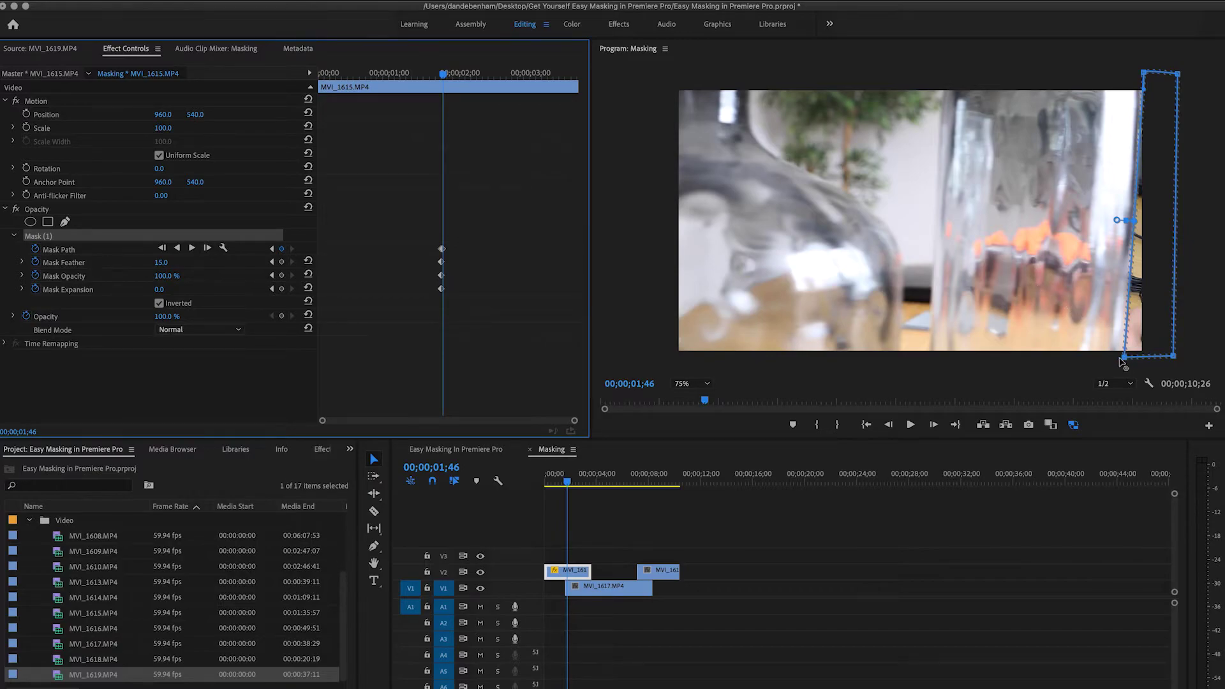
{"action": "left_click_drag", "start_coordinate": [1125, 360], "coordinate": [1131, 361]}
{"action": "left_click_drag", "start_coordinate": [1143, 75], "coordinate": [1145, 77]}
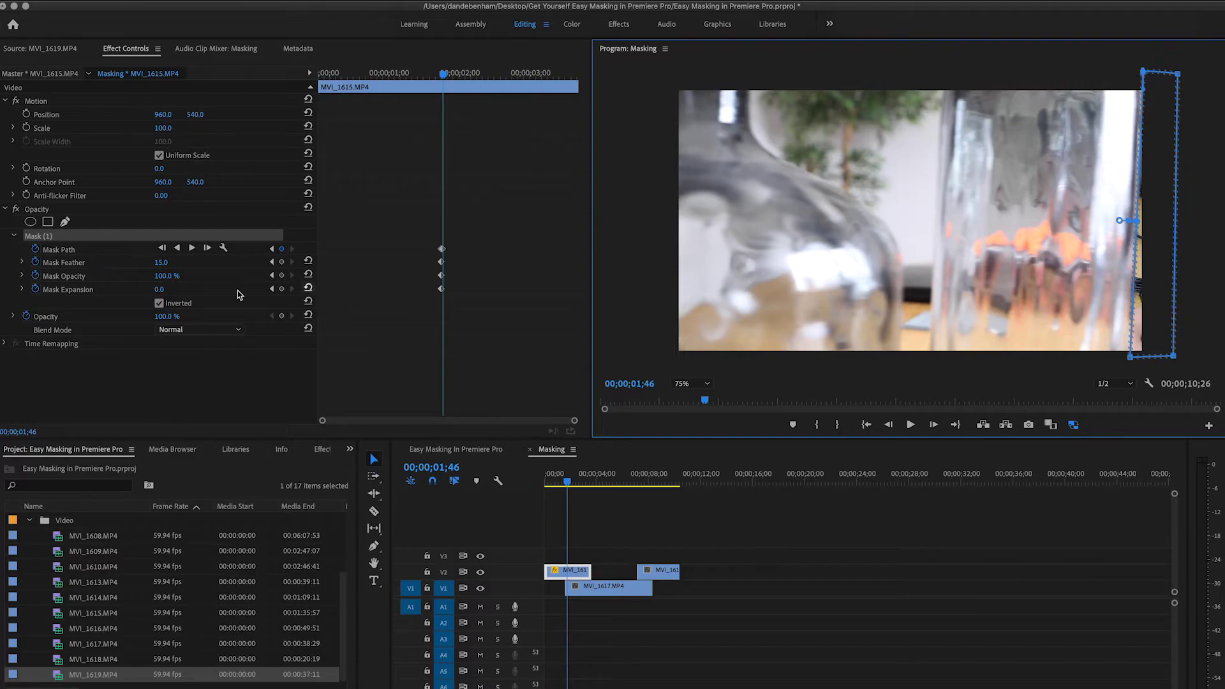
Track the mask forward to 00;00;01;47 and nudge its lower and upper inner corners inward to follow the glass edge
{"action": "left_click", "coordinate": [207, 248]}
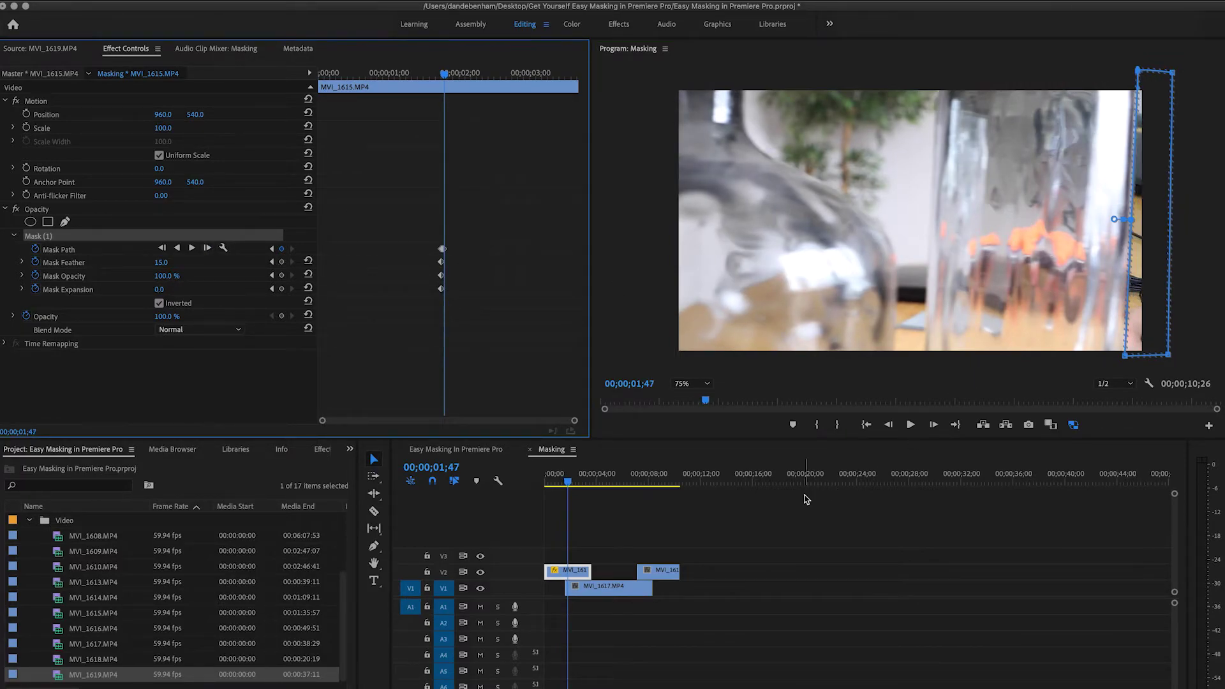
{"action": "left_click", "coordinate": [1126, 360]}
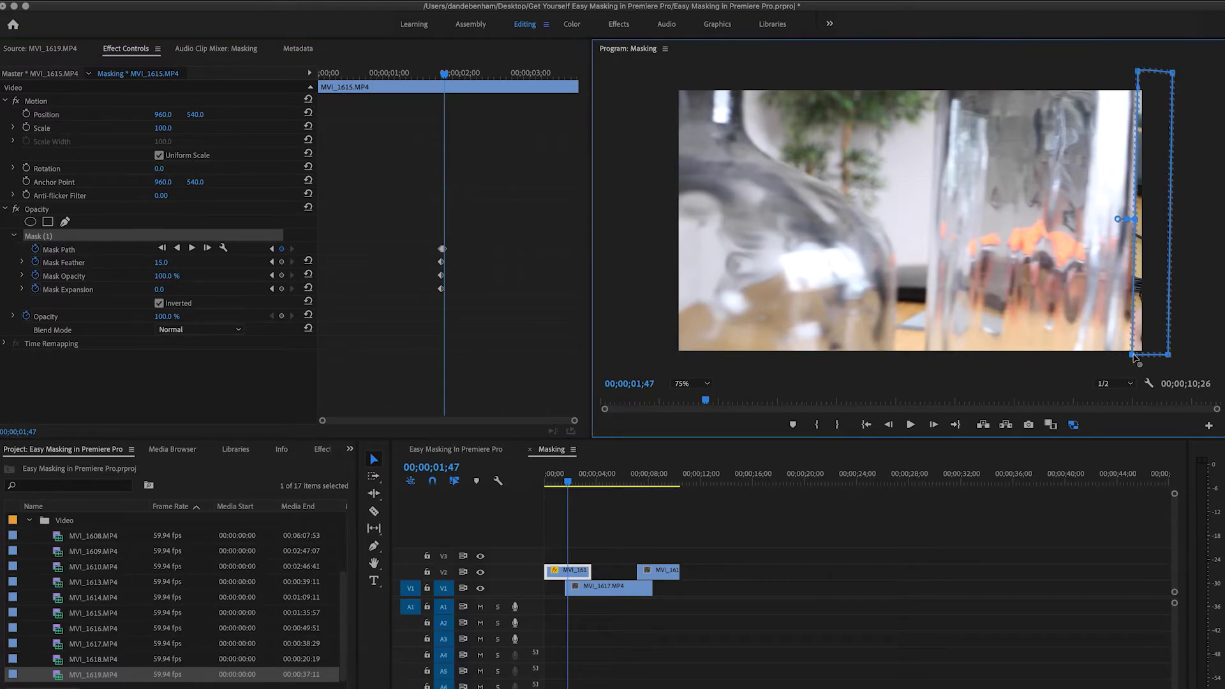
{"action": "left_click_drag", "start_coordinate": [1125, 358], "coordinate": [1125, 359]}
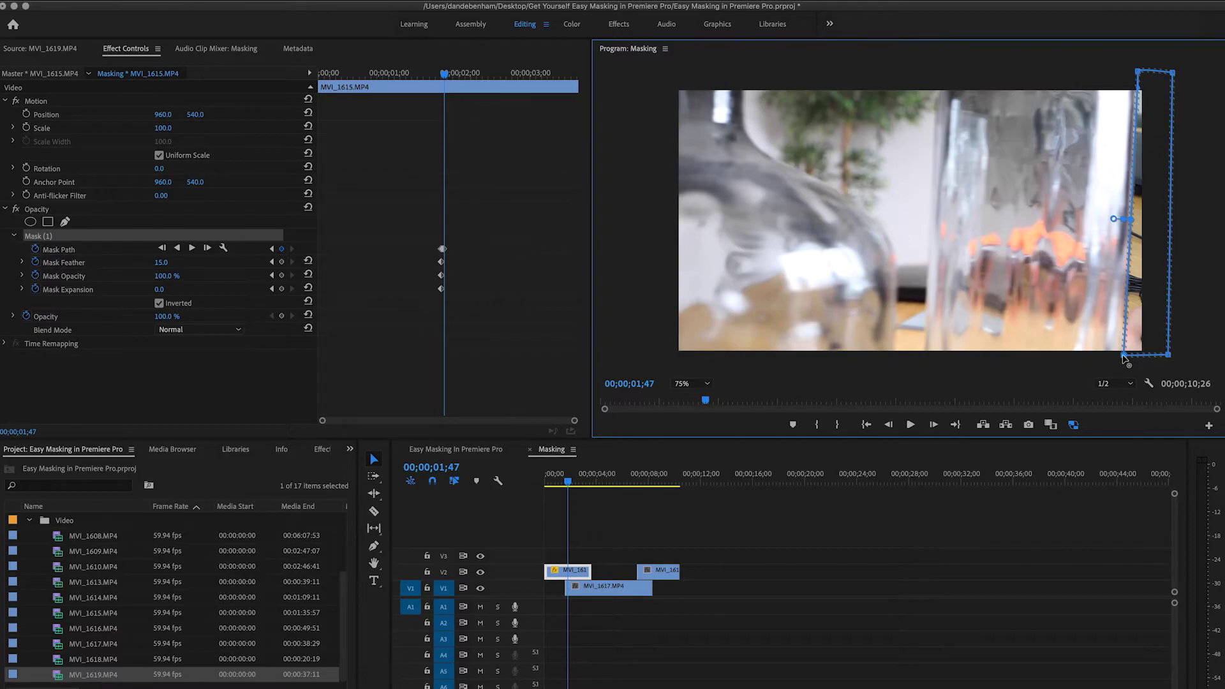
{"action": "left_click_drag", "start_coordinate": [1140, 74], "coordinate": [1136, 74]}
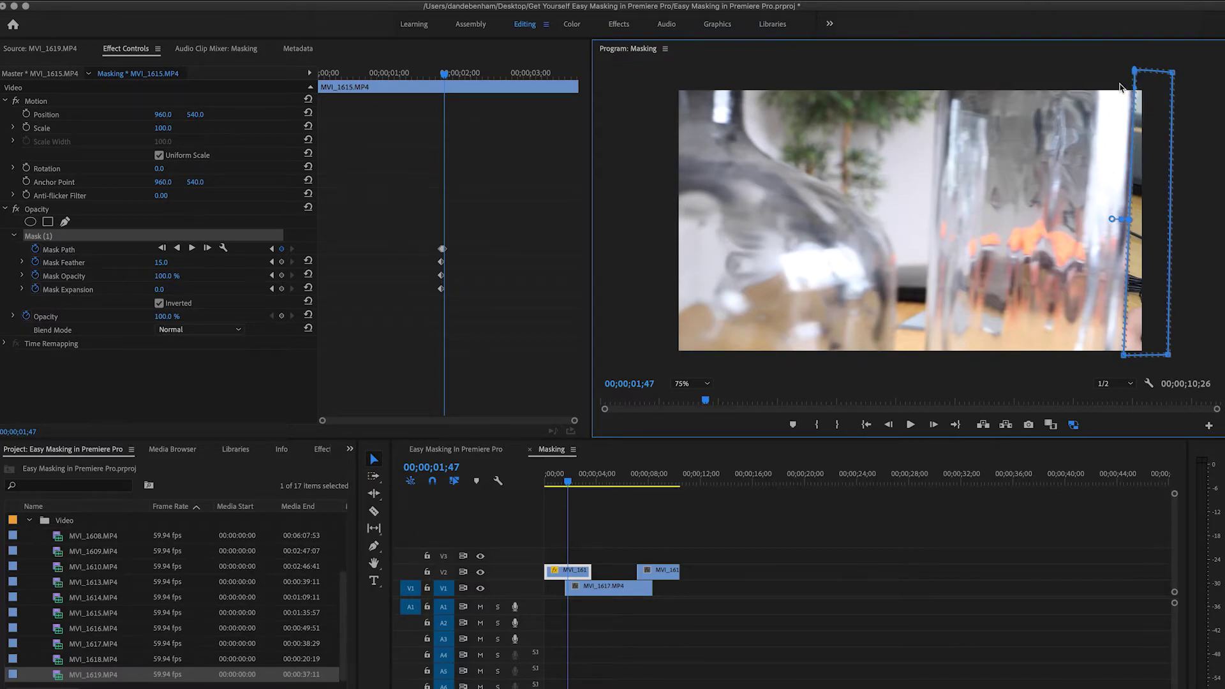
Track the mask forward to 00;00;01;48 and pull its two lower corners down below the frame edge
{"action": "left_click", "coordinate": [209, 251]}
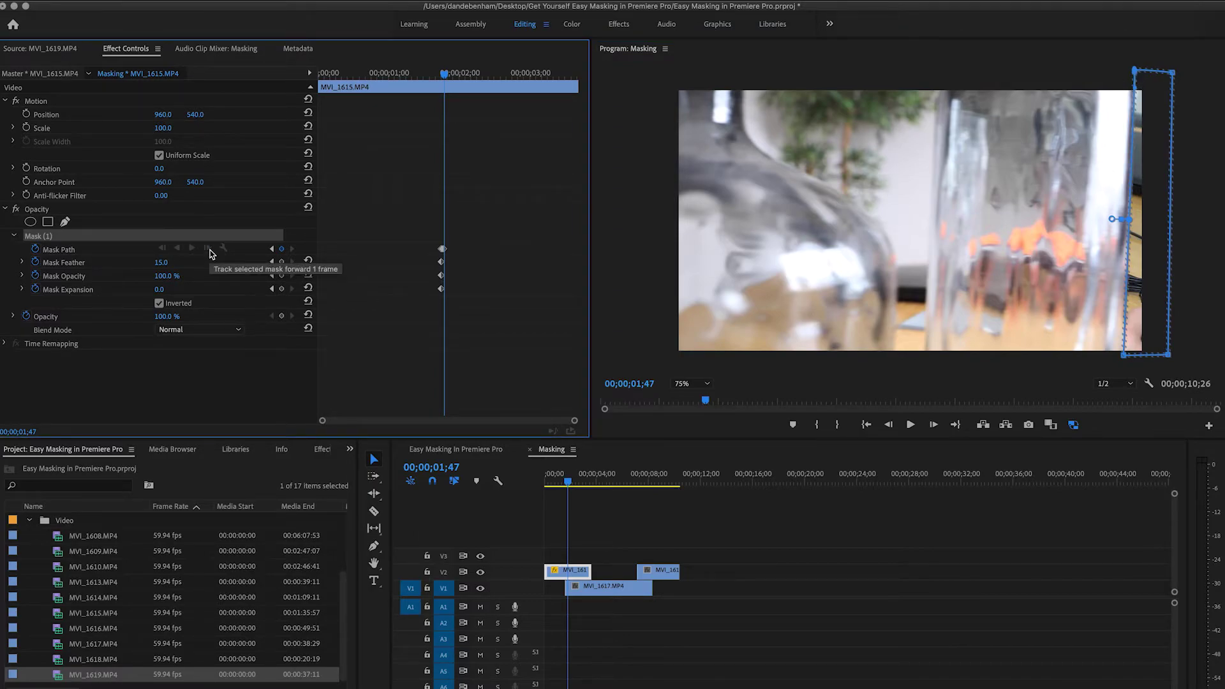
{"action": "left_click", "coordinate": [1120, 355]}
{"action": "left_click_drag", "start_coordinate": [1119, 353], "coordinate": [1165, 365]}
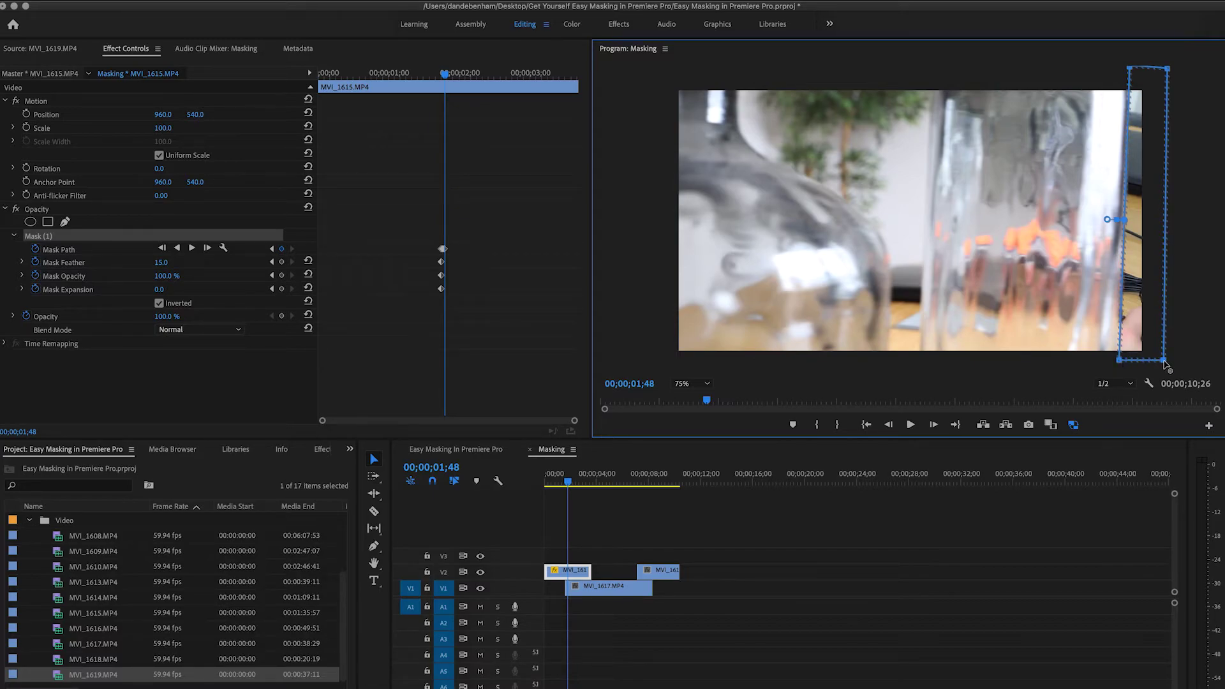
At 00;00;01;47, lower the mask's upper inner corner slightly, and zoom the keyframe timeline in around the playhead before returning to 00;00;01;48
{"action": "key", "text": "Left"}
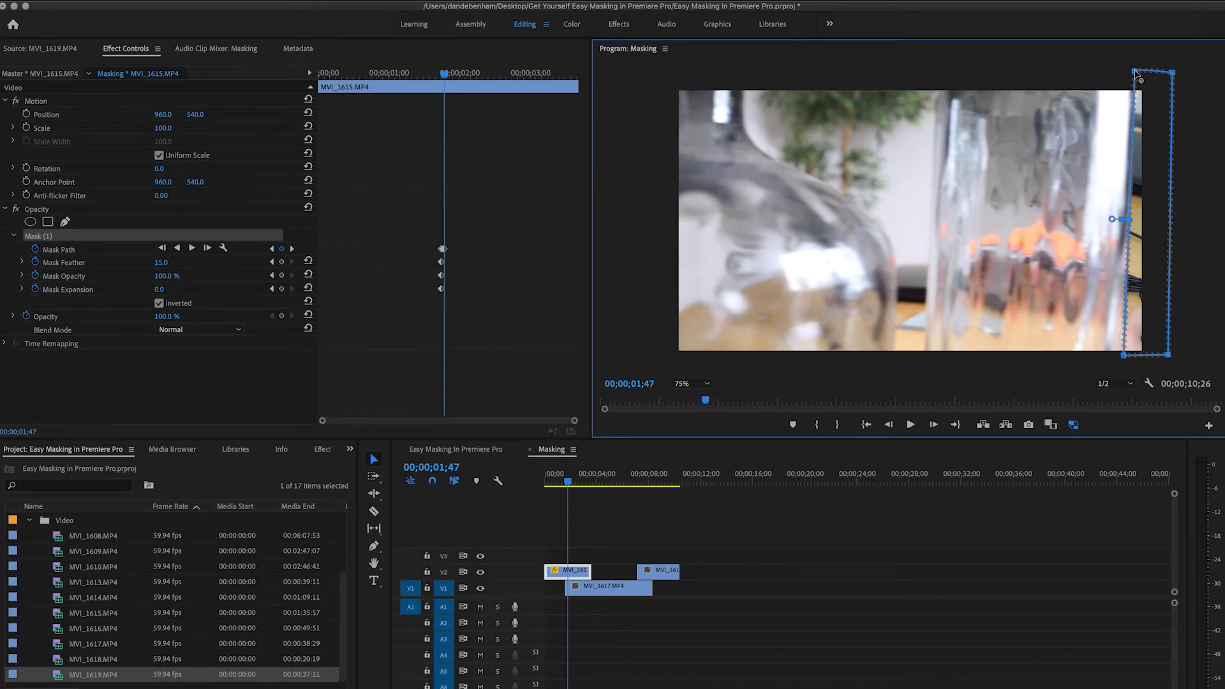
{"action": "left_click_drag", "start_coordinate": [1135, 72], "coordinate": [1135, 75]}
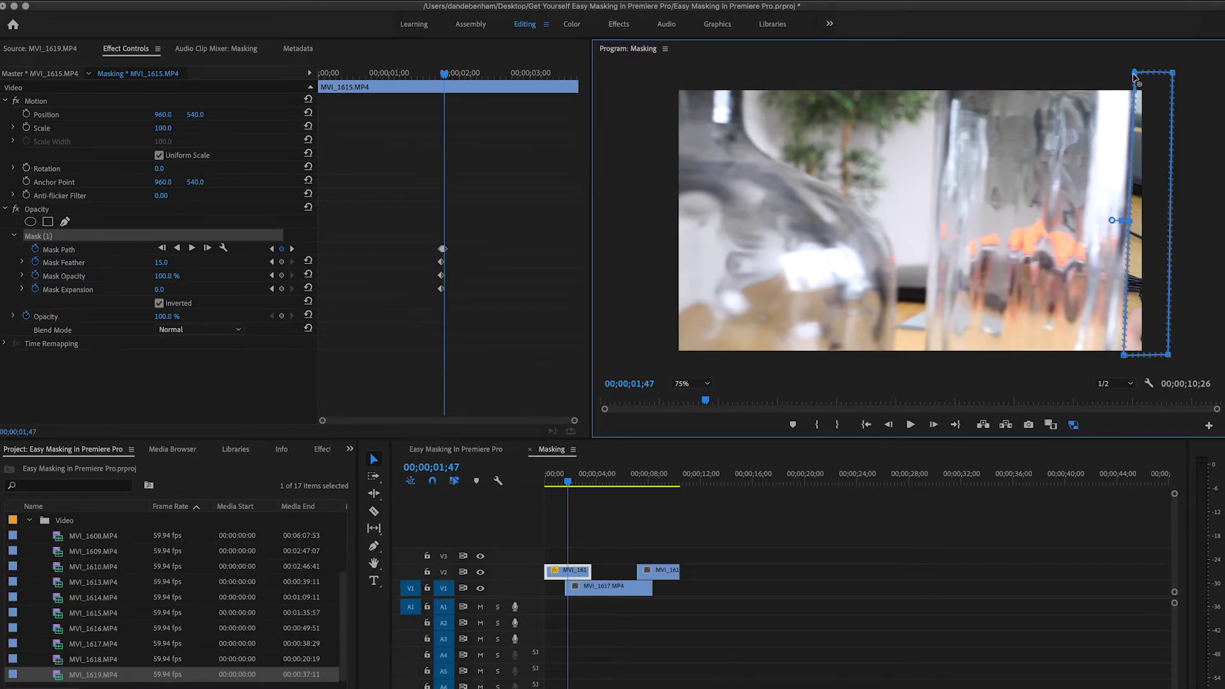
{"action": "left_click_drag", "start_coordinate": [575, 420], "coordinate": [445, 416]}
{"action": "key", "text": "Right"}
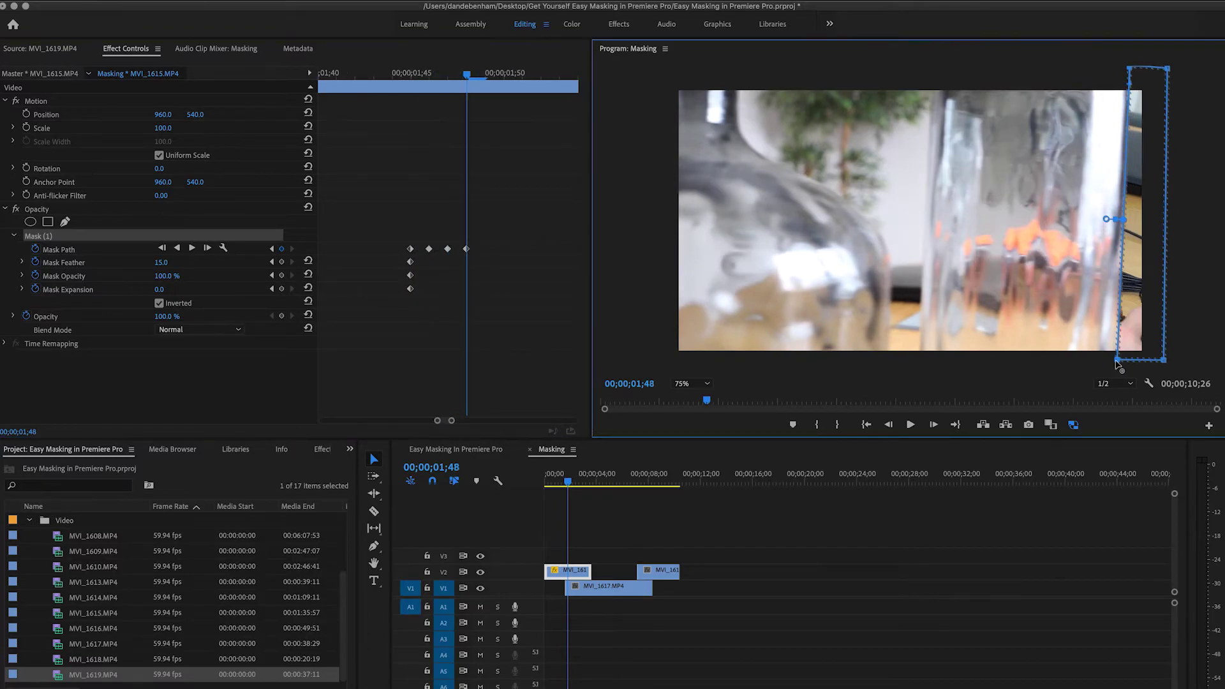
Track the mask one frame at a time to 00;00;01;50, pulling both inner corners inward at 00;00;01;49 and the lower inner corner at 00;00;01;50
{"action": "left_click", "coordinate": [208, 248]}
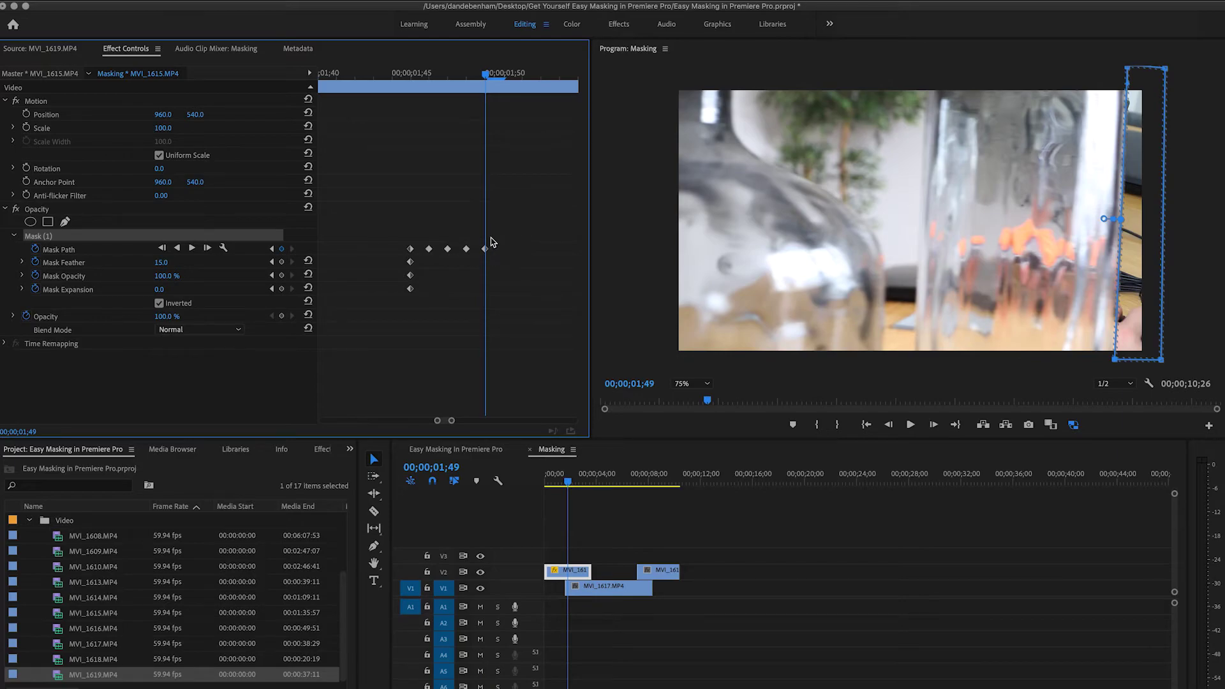
{"action": "left_click_drag", "start_coordinate": [1117, 365], "coordinate": [1111, 364]}
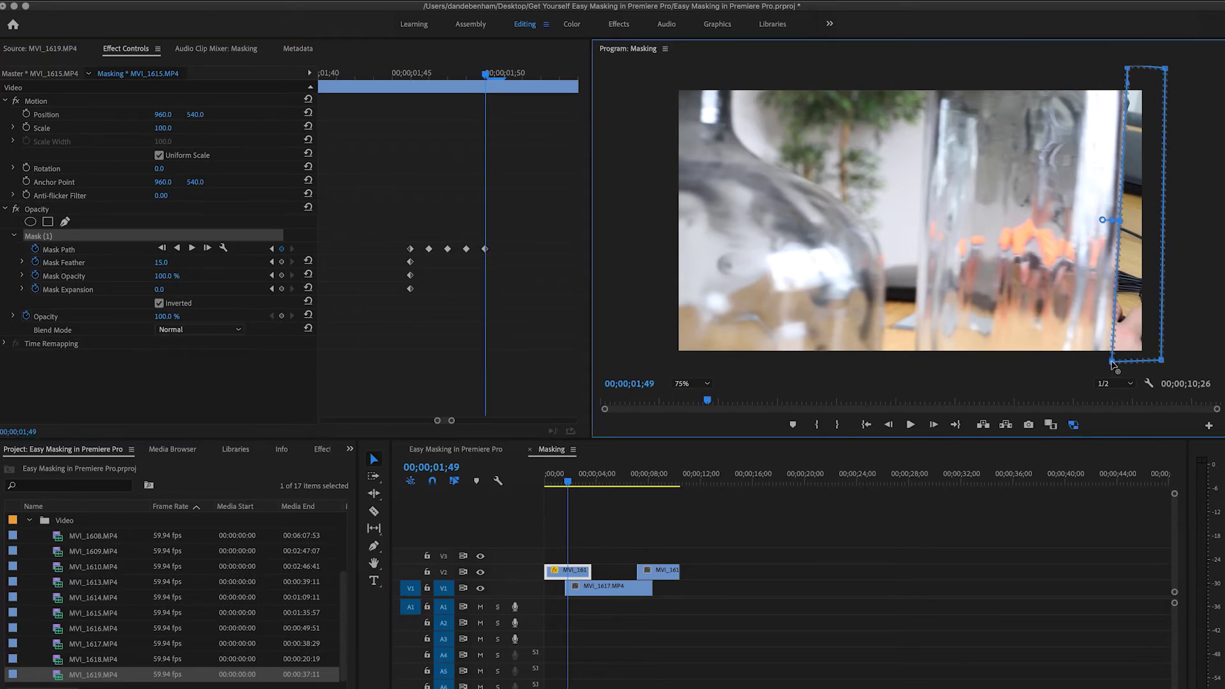
{"action": "left_click_drag", "start_coordinate": [1129, 71], "coordinate": [1124, 69]}
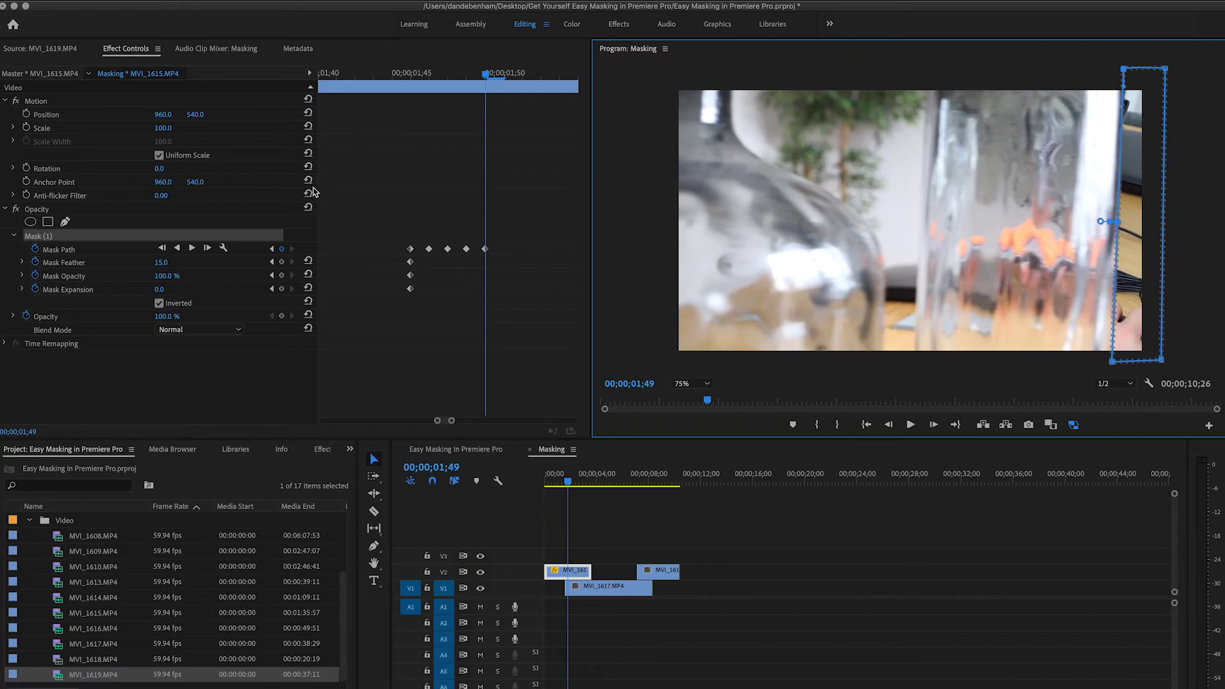
{"action": "left_click", "coordinate": [208, 248]}
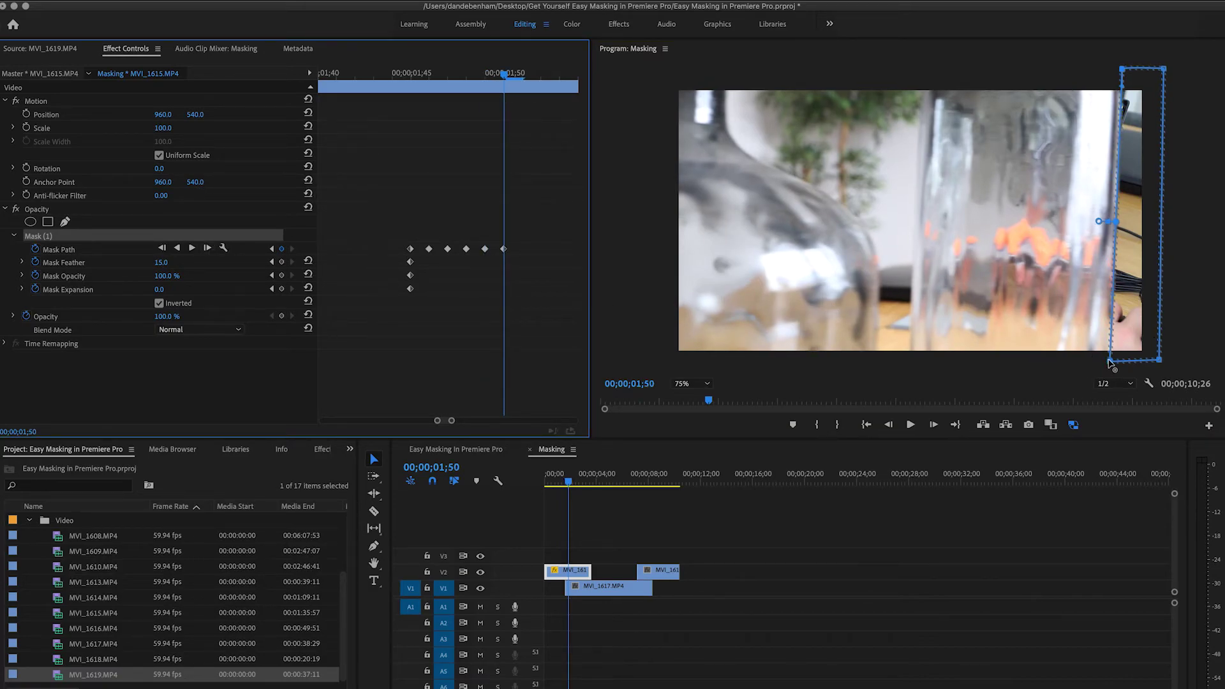
{"action": "left_click_drag", "start_coordinate": [1110, 365], "coordinate": [1107, 366]}
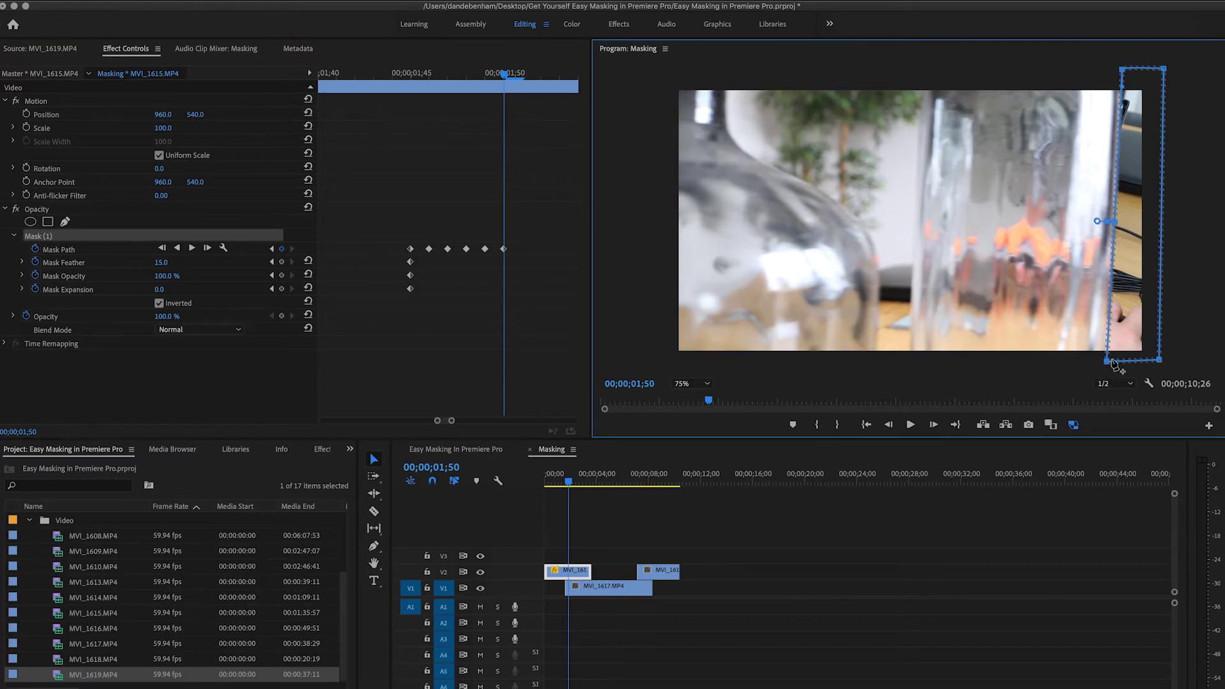